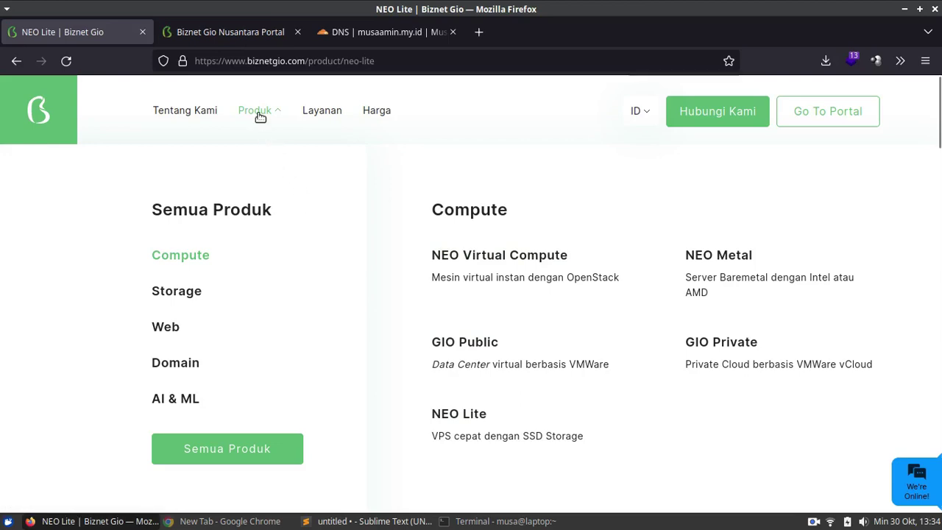
# - Scroll the NEO Lite page down to the XS 1.1, XS 2.1 and MS 4.2 pricing cards
pyautogui.scroll(-4, 336, 376)
pyautogui.scroll(-3, 375, 350)
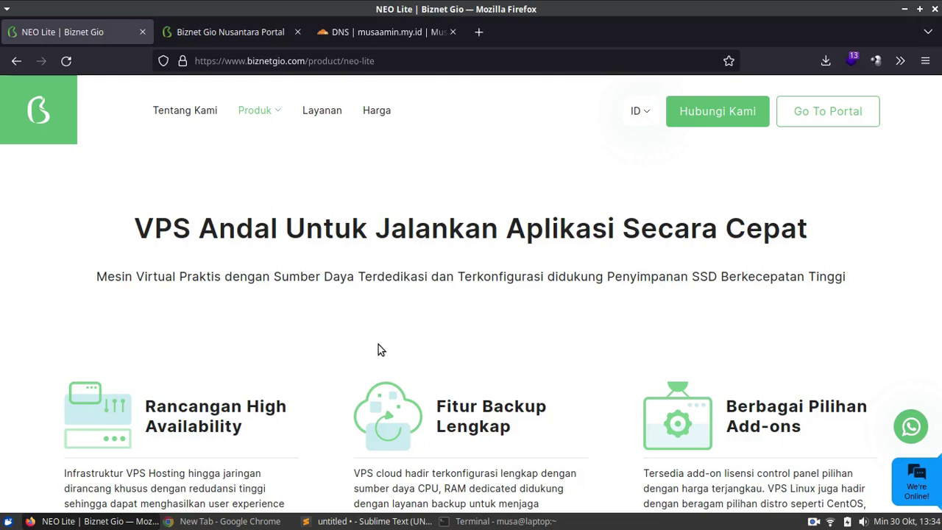
pyautogui.scroll(-4, 414, 321)
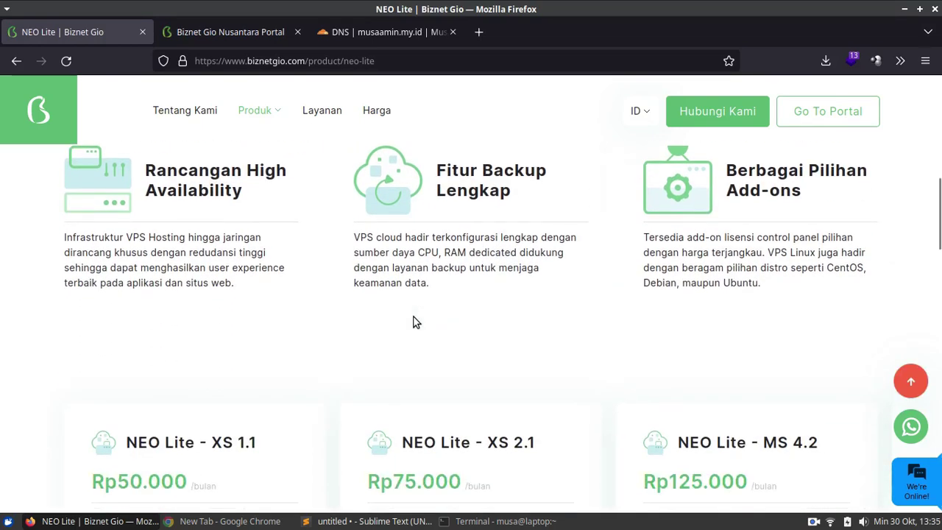
pyautogui.scroll(-1, 397, 331)
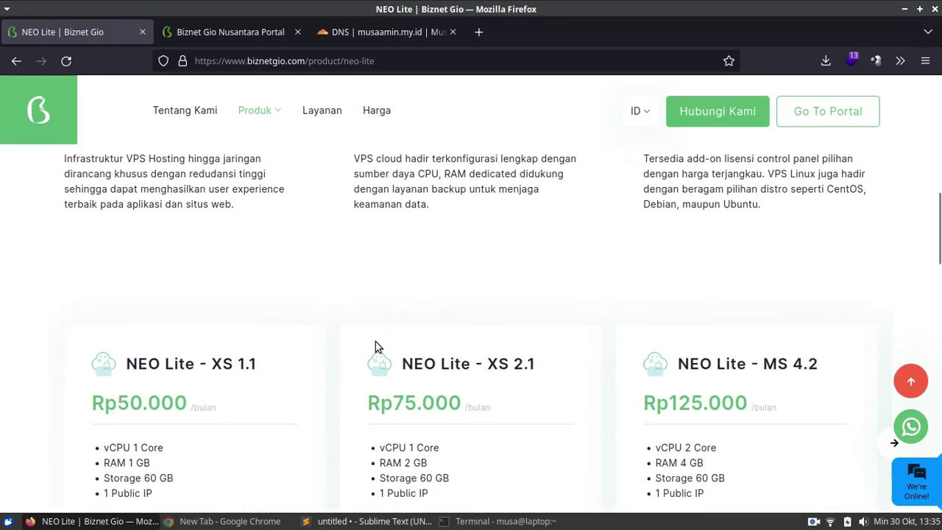
pyautogui.scroll(-1, 351, 374)
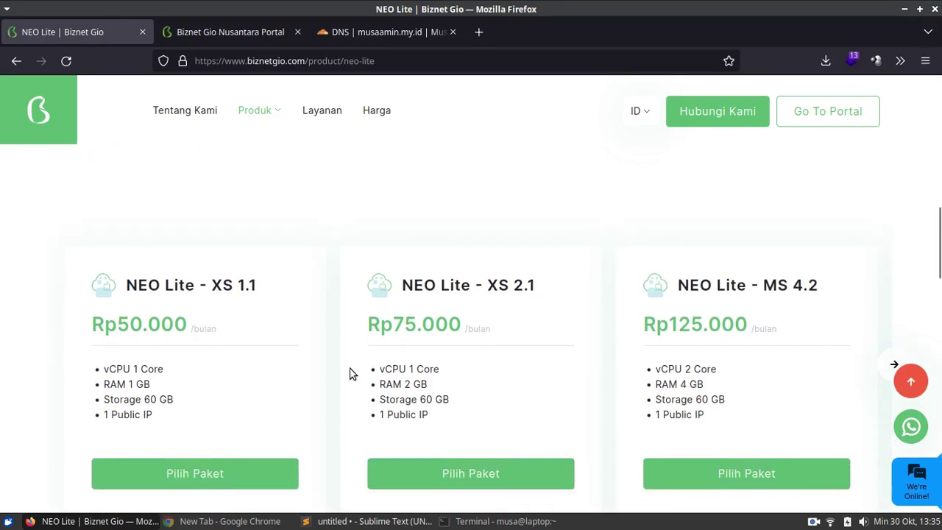
pyautogui.scroll(-1, 351, 374)
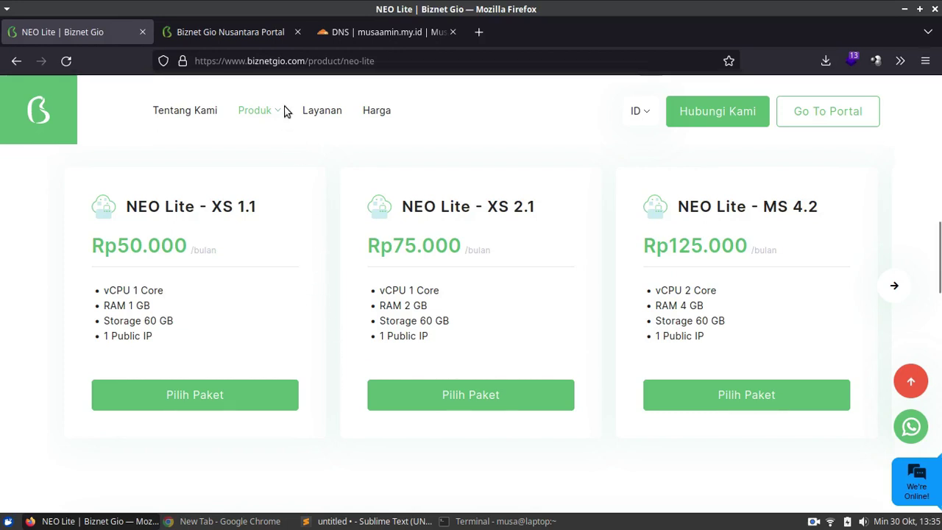
# - In the portal, start a new NEO Lite server order from the Compute menu
pyautogui.click(254, 33)
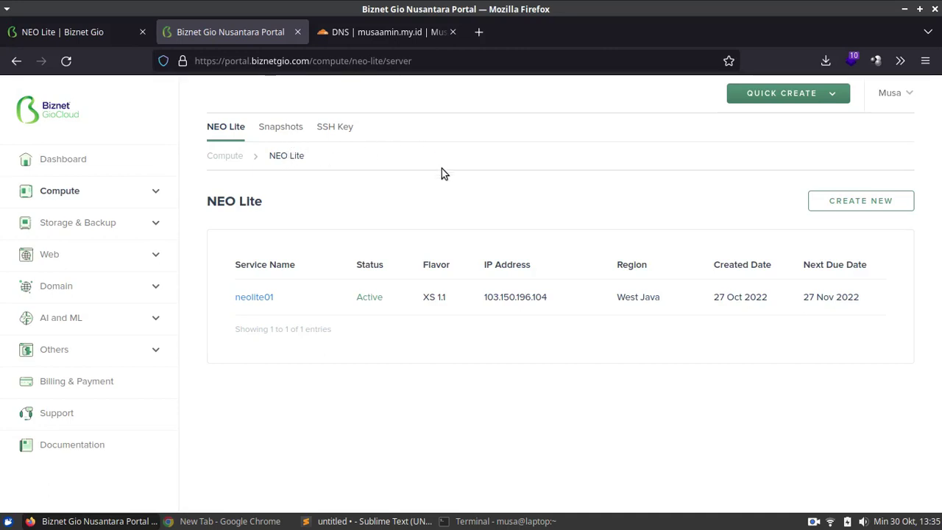
pyautogui.click(149, 193)
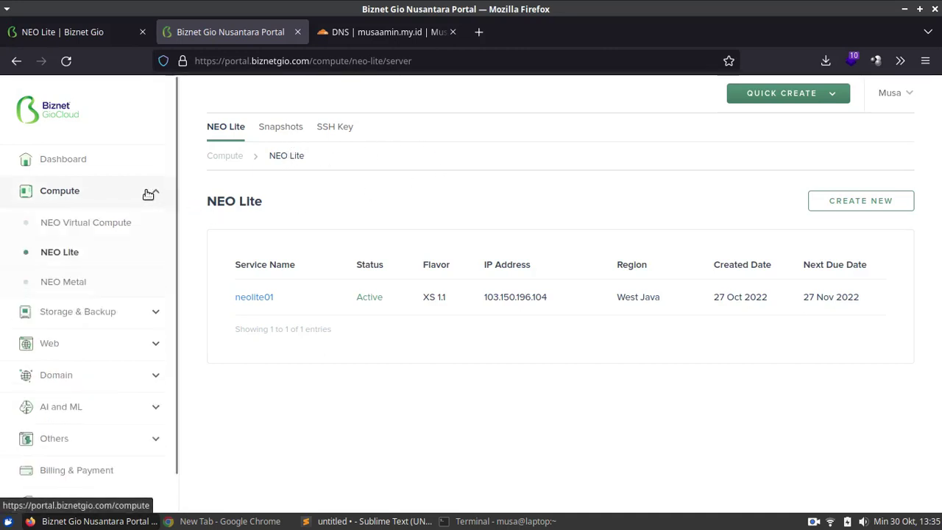
pyautogui.click(96, 266)
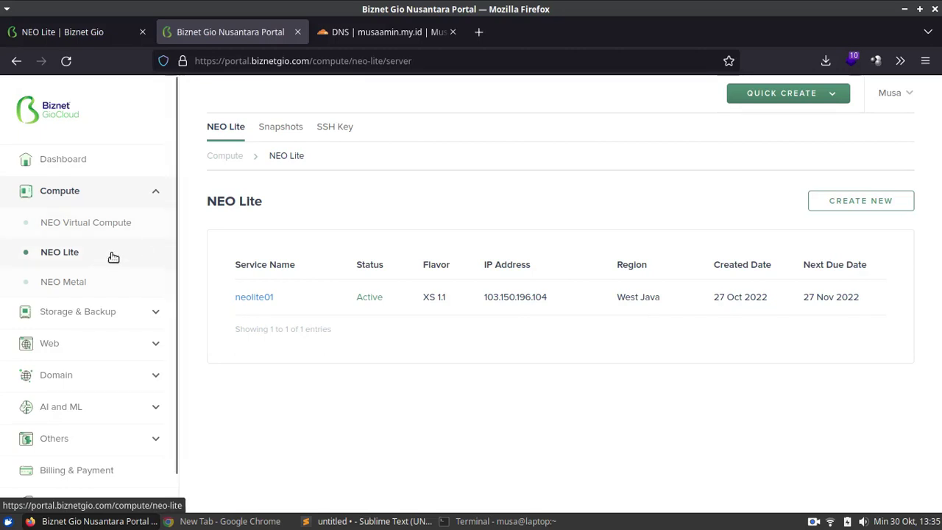
pyautogui.click(827, 201)
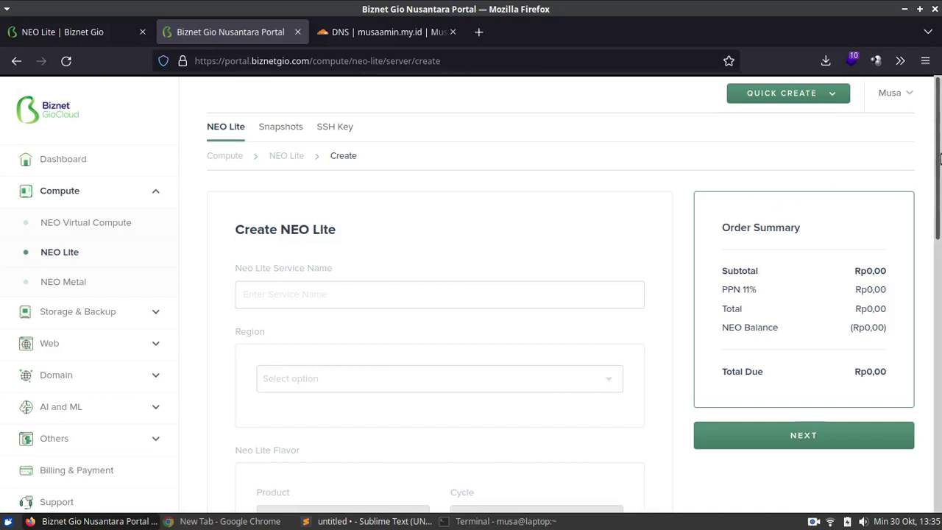
# - Name the server neolite02 and choose the West Java region
pyautogui.scroll(-2, 440, 257)
pyautogui.click(362, 205)
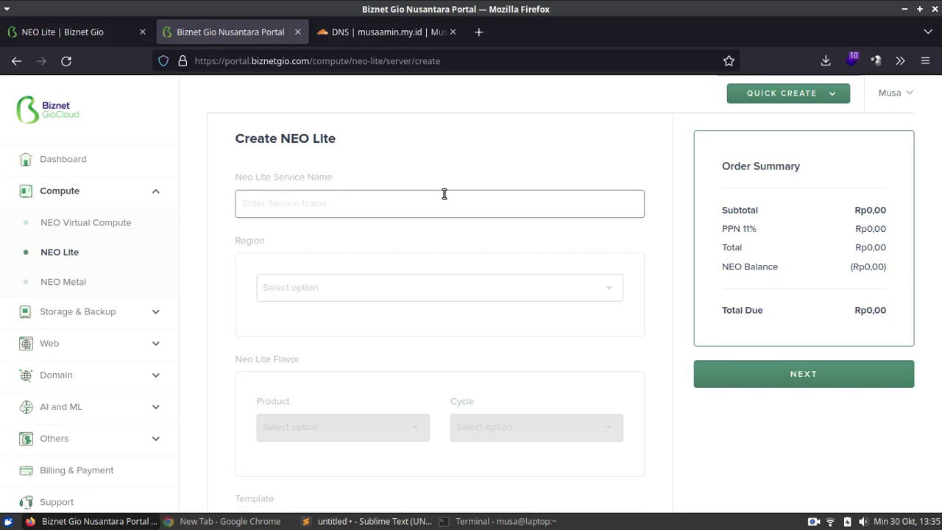
pyautogui.write('neol')
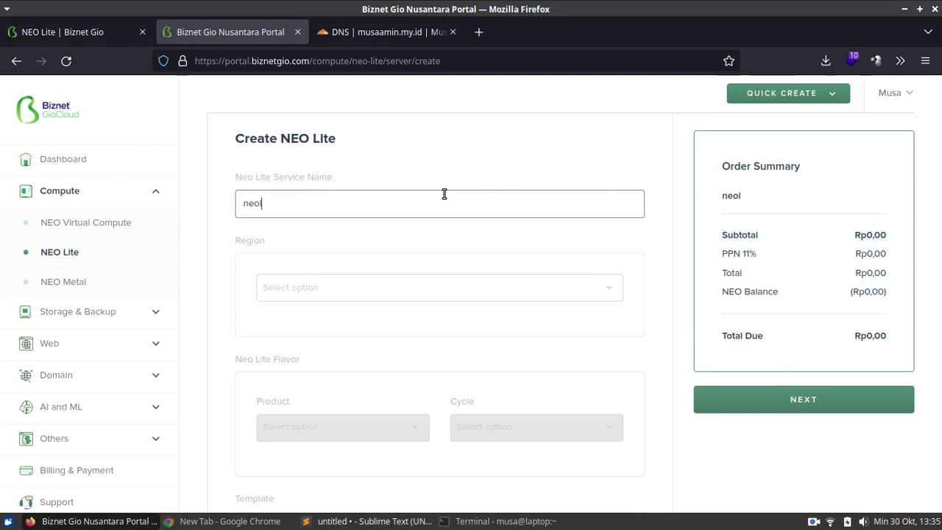
pyautogui.write('ite02')
pyautogui.press('Tab')
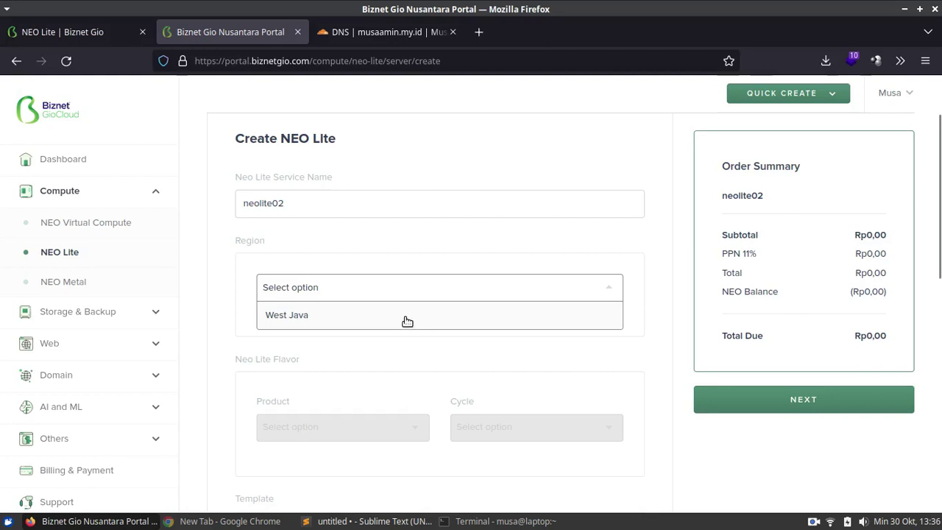
pyautogui.click(280, 317)
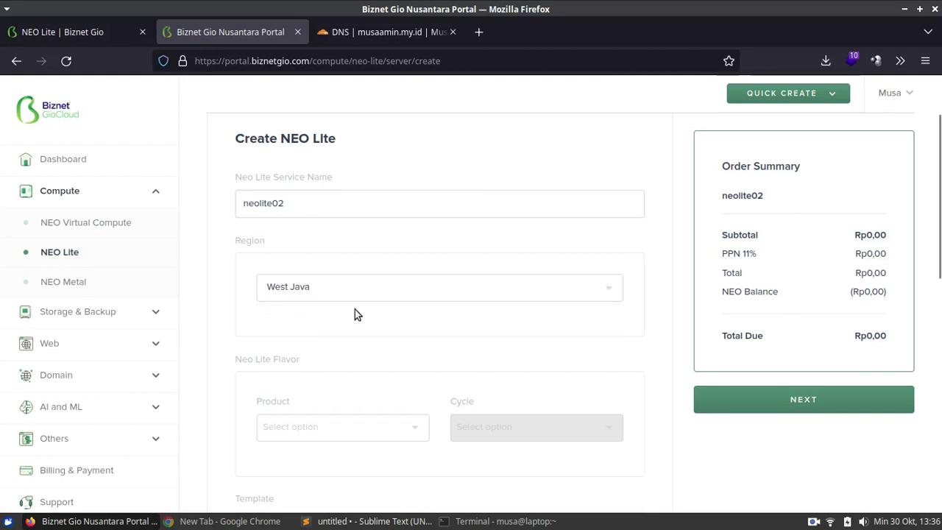
# - Select the XS 1.1 flavor and the Monthly billing cycle
pyautogui.scroll(-2, 378, 313)
pyautogui.click(352, 350)
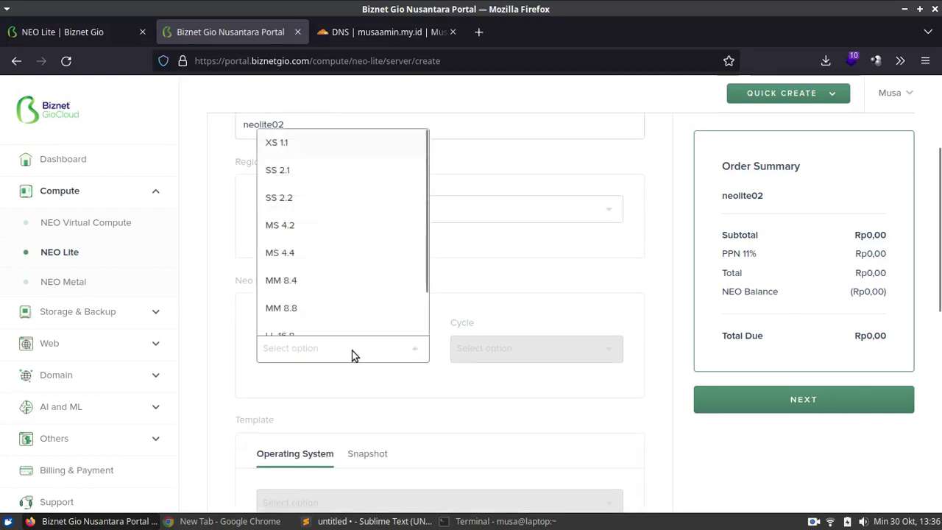
pyautogui.click(372, 151)
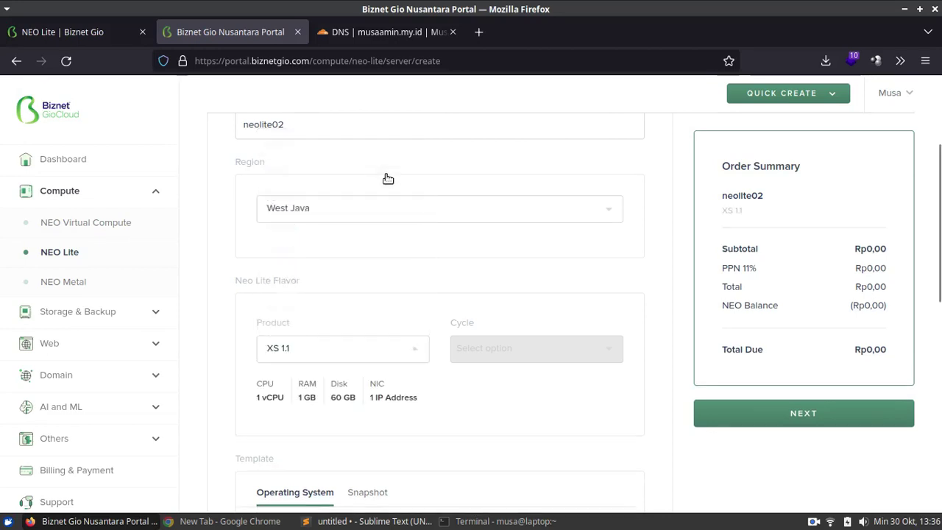
pyautogui.click(403, 362)
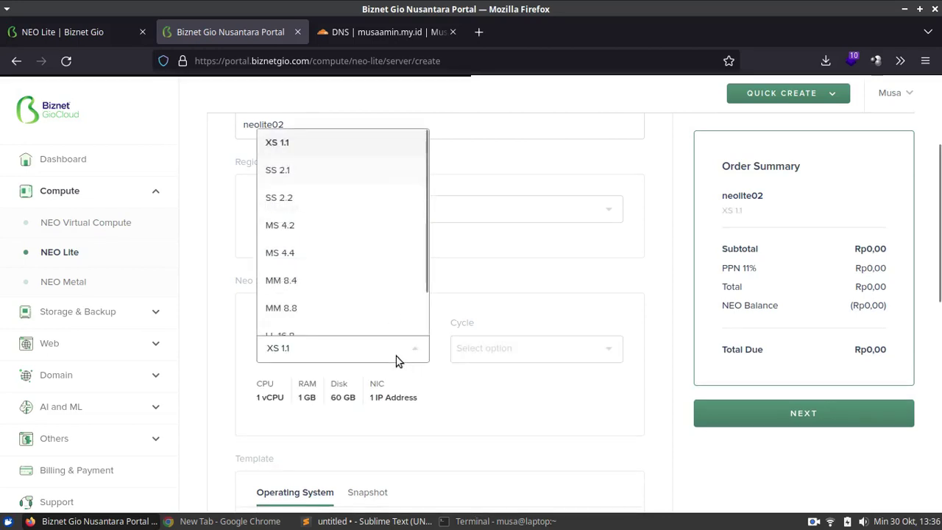
pyautogui.click(383, 172)
pyautogui.click(357, 354)
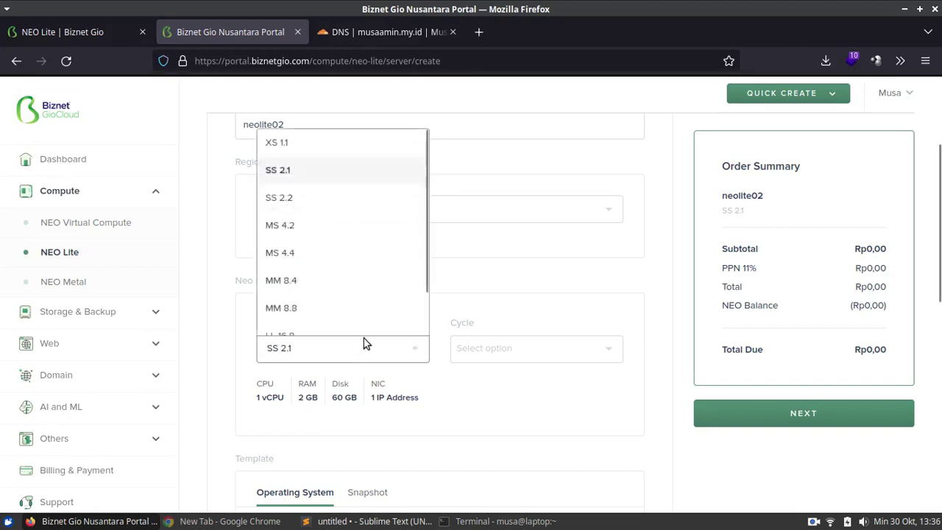
pyautogui.click(361, 148)
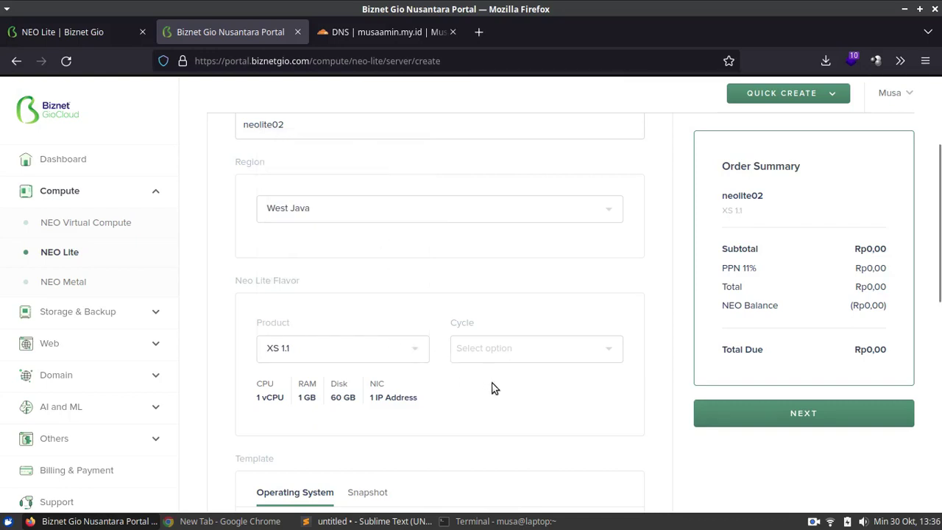
pyautogui.click(518, 348)
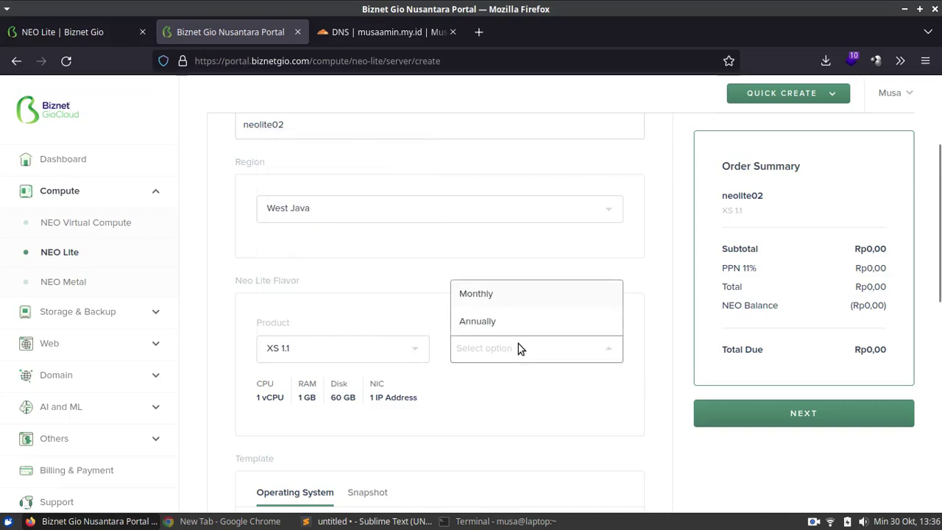
pyautogui.click(515, 296)
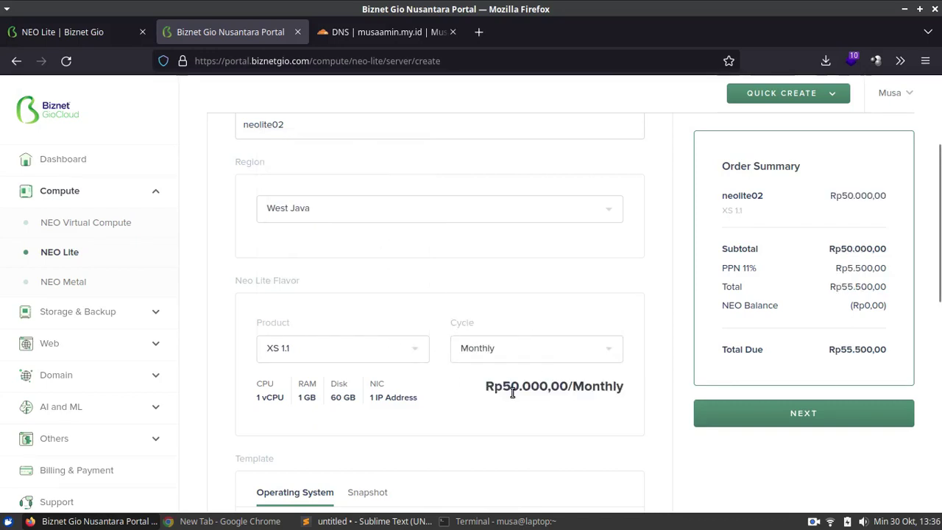
pyautogui.scroll(-3, 520, 375)
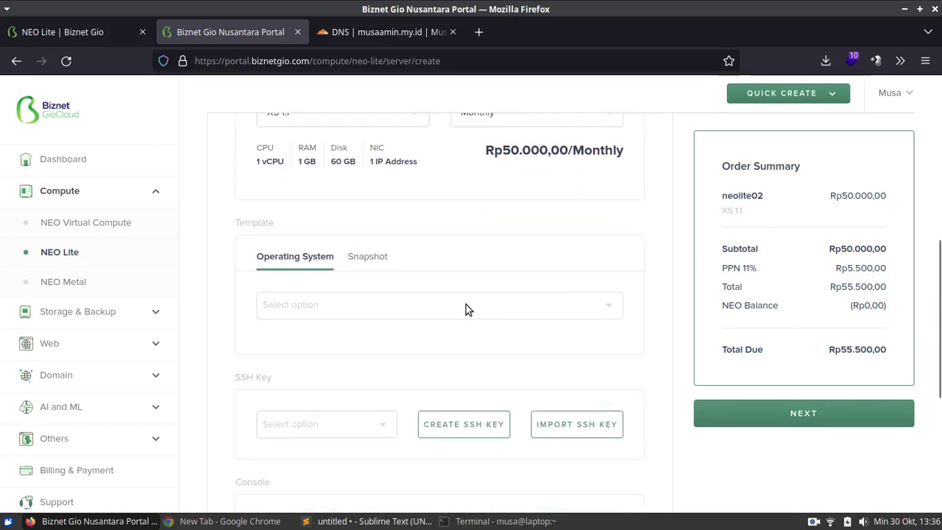
# - Choose Ubuntu-22.04 as the server's operating system
pyautogui.click(465, 309)
pyautogui.scroll(2, 585, 341)
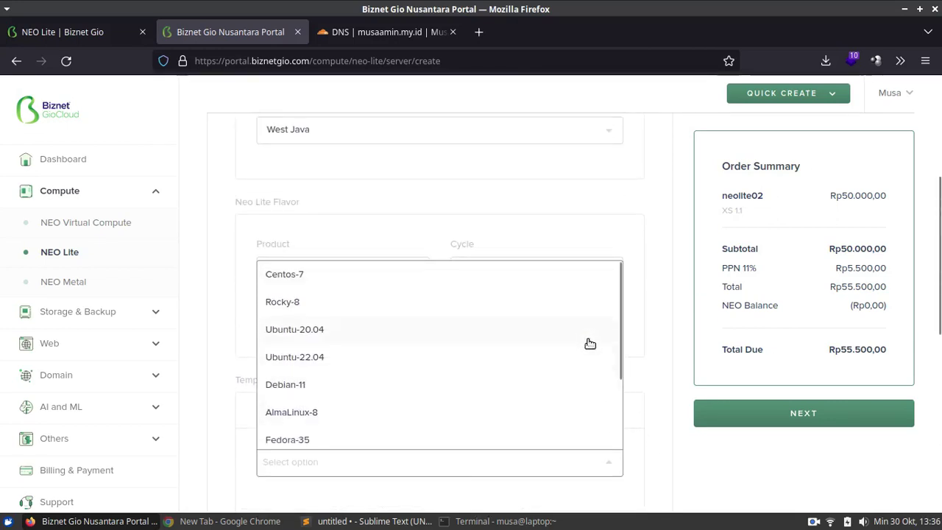
pyautogui.scroll(-2, 590, 342)
pyautogui.scroll(-1, 507, 346)
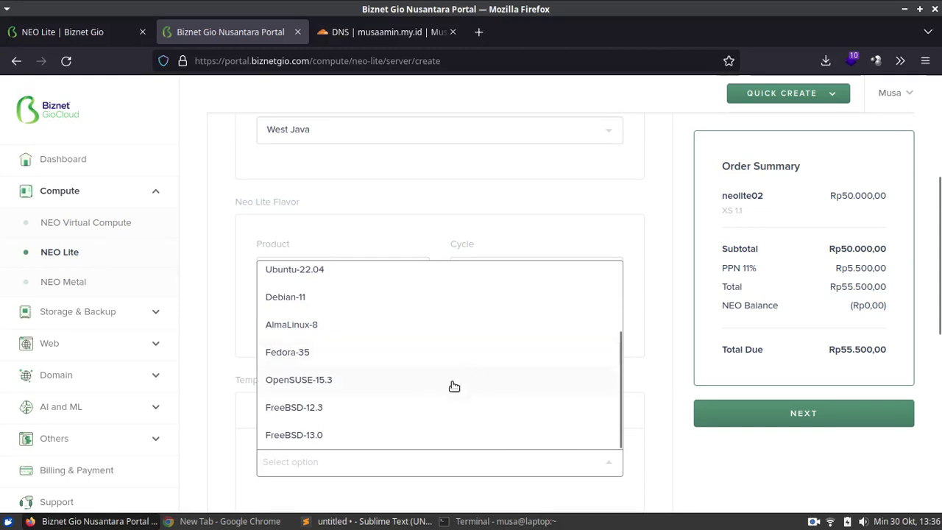
pyautogui.scroll(3, 441, 387)
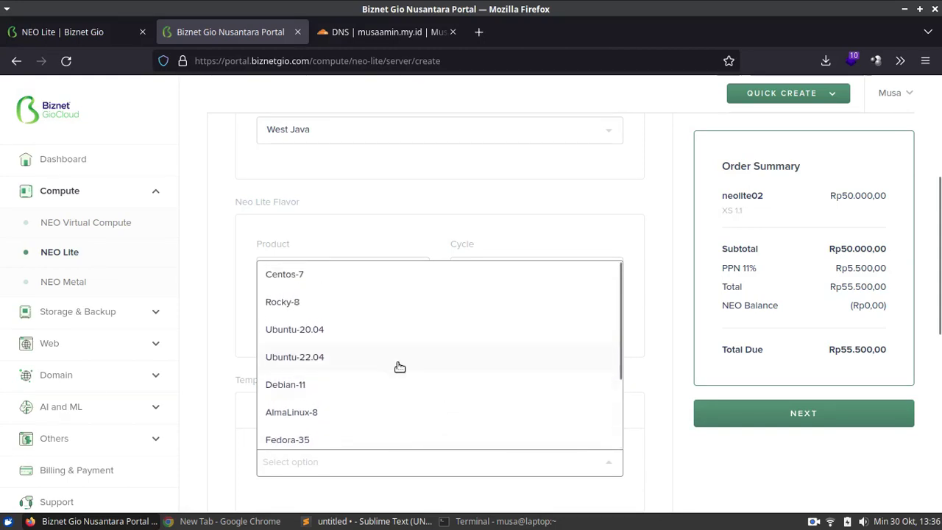
pyautogui.click(370, 364)
pyautogui.scroll(-3, 666, 456)
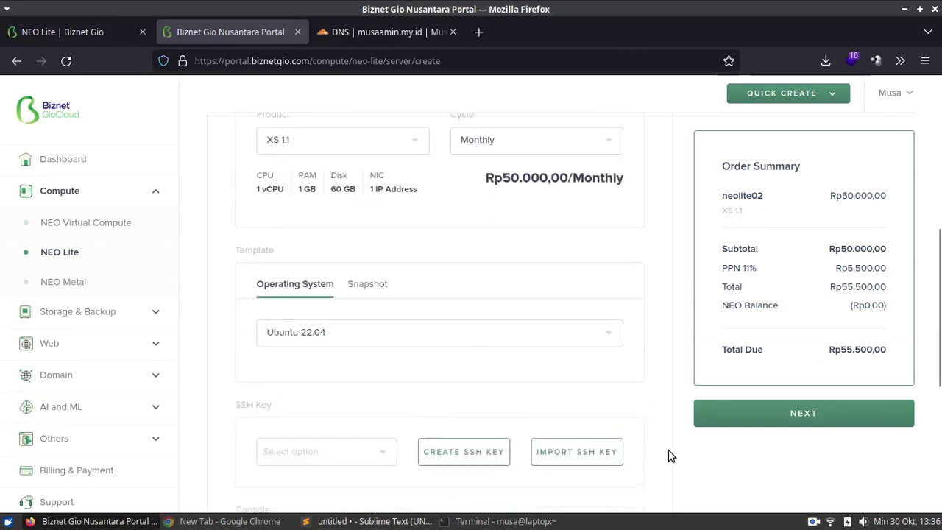
pyautogui.scroll(-3, 627, 371)
pyautogui.scroll(-1, 627, 371)
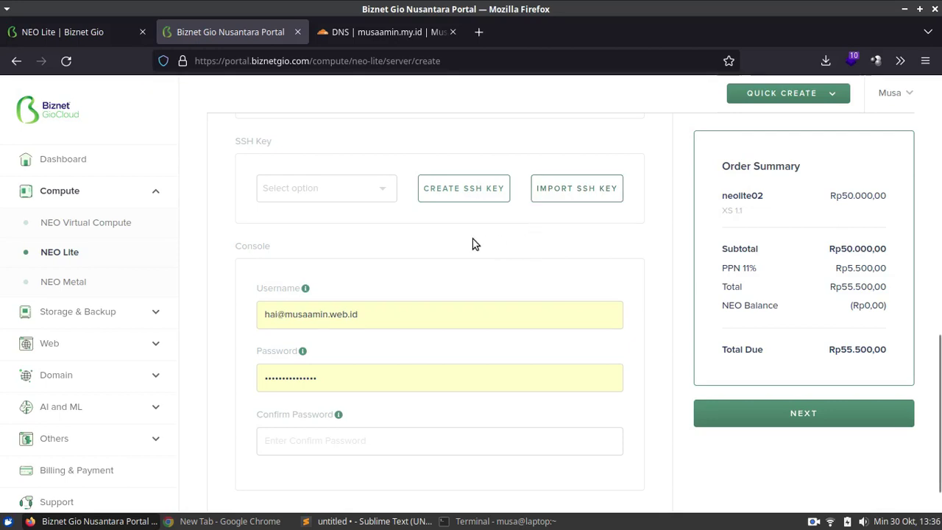
# - Create and download a new SSH keypair named key-neolite02
pyautogui.click(437, 197)
pyautogui.click(417, 260)
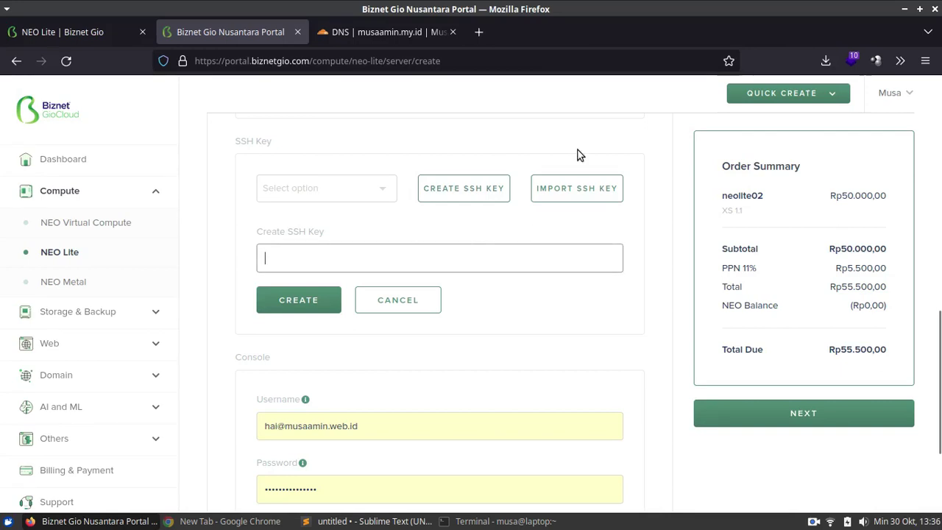
pyautogui.write('key-neolite02')
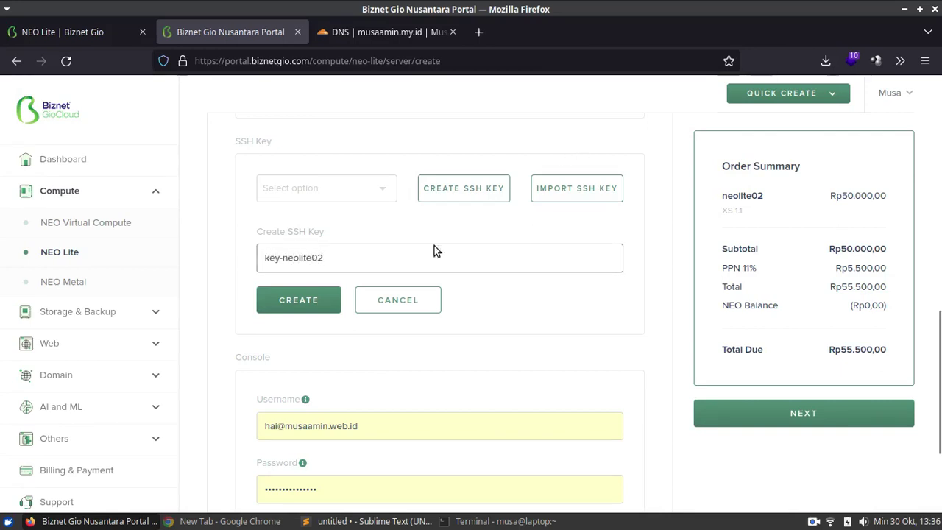
pyautogui.click(313, 302)
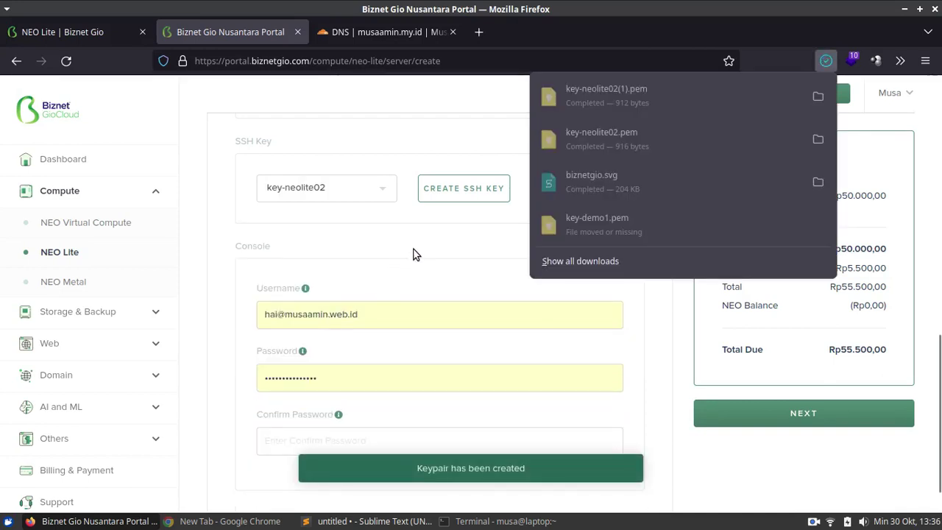
pyautogui.click(416, 251)
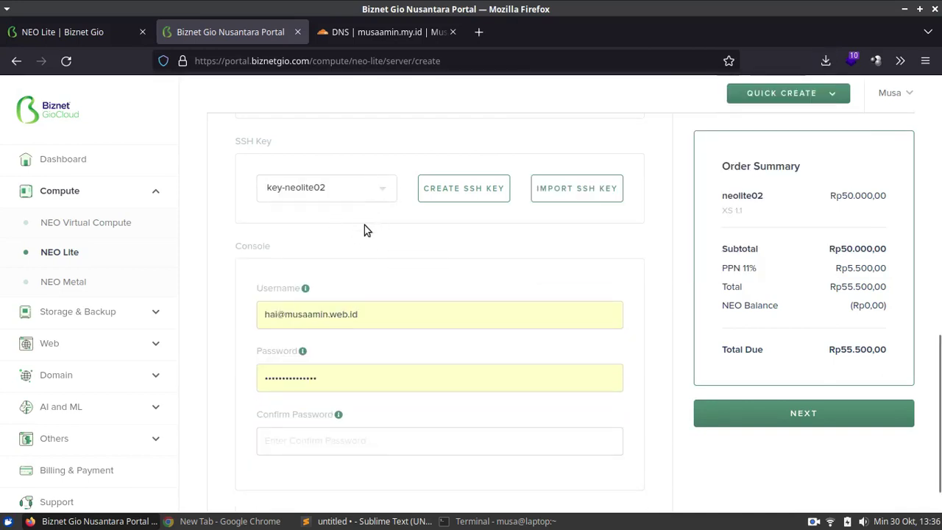
# - Replace the console username with a short username and enter and confirm a password
pyautogui.scroll(-1, 442, 268)
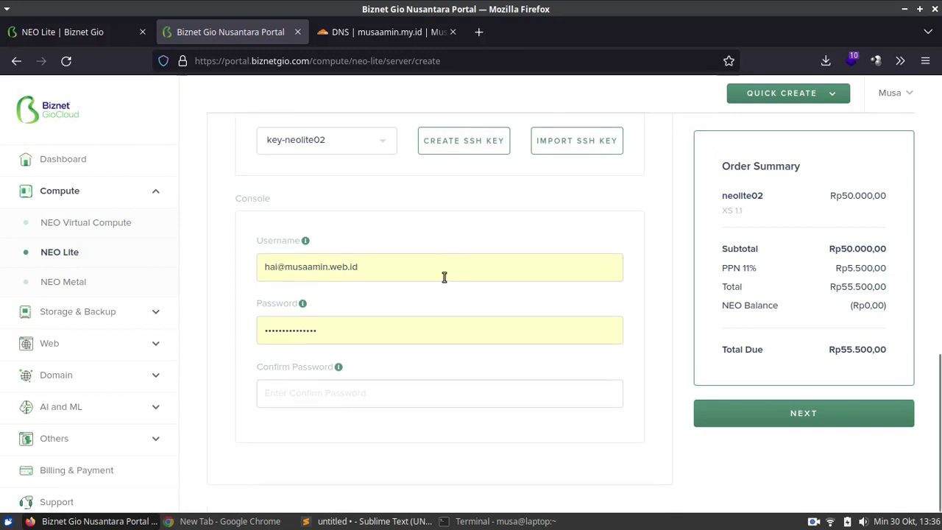
pyautogui.click(456, 266)
pyautogui.hotkey('ctrl', 'a')
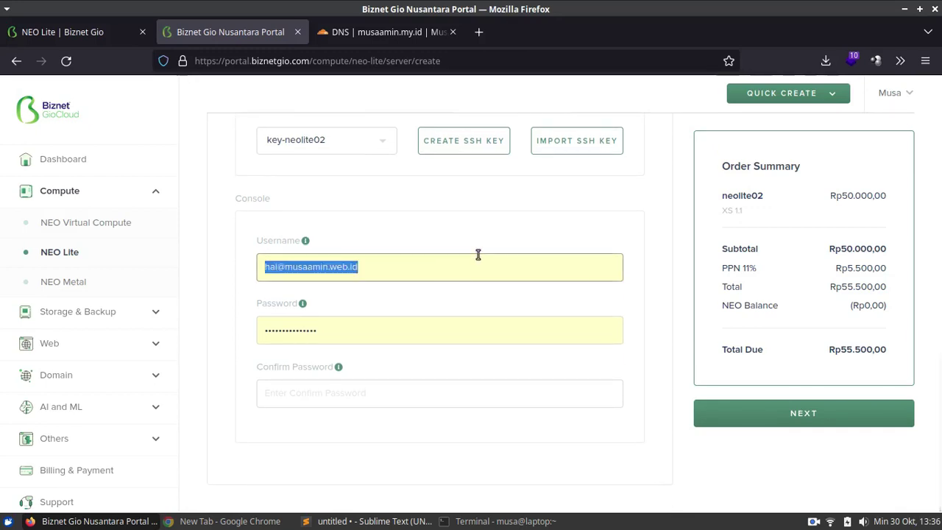
pyautogui.write('musaamin')
pyautogui.press('Tab')
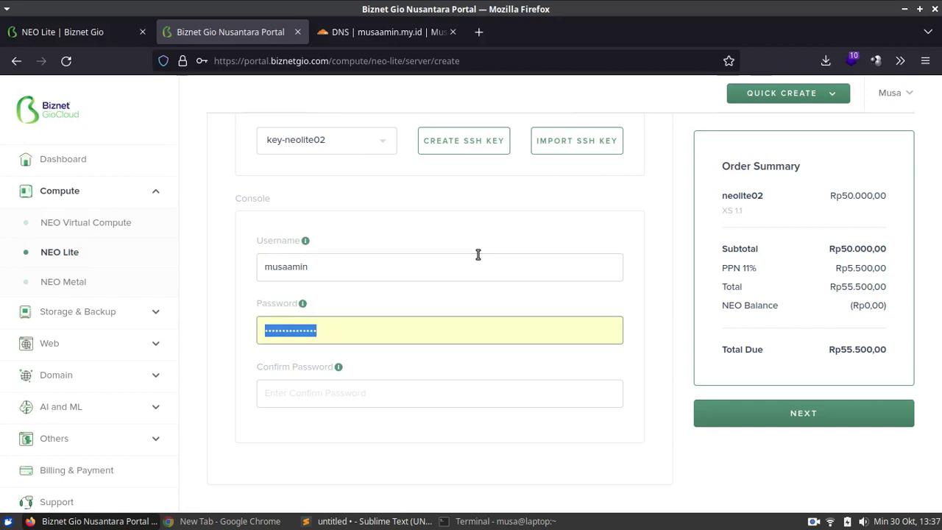
pyautogui.write('****')
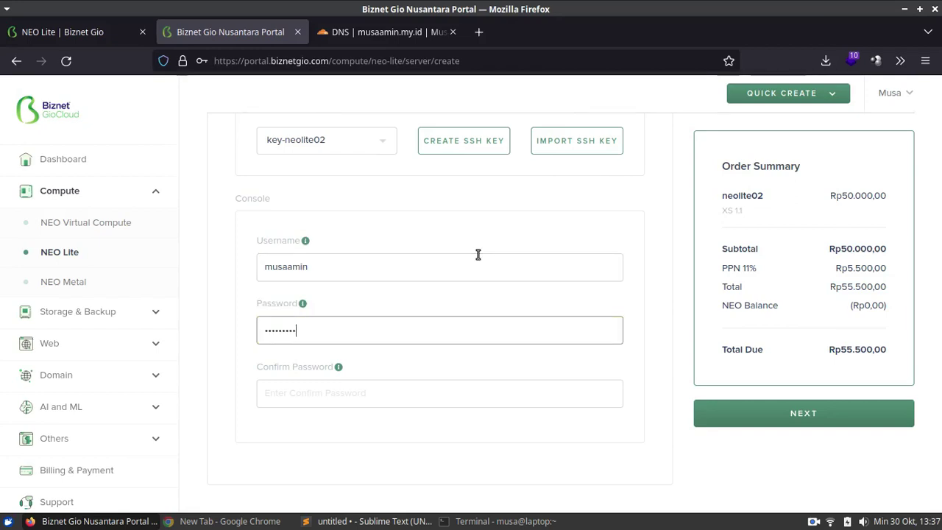
pyautogui.press('Tab')
pyautogui.write('**')
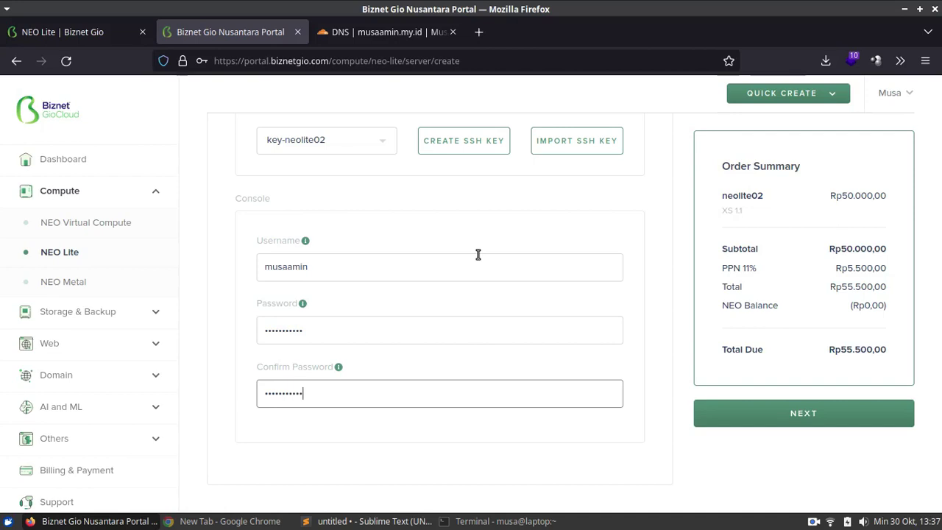
pyautogui.click(782, 438)
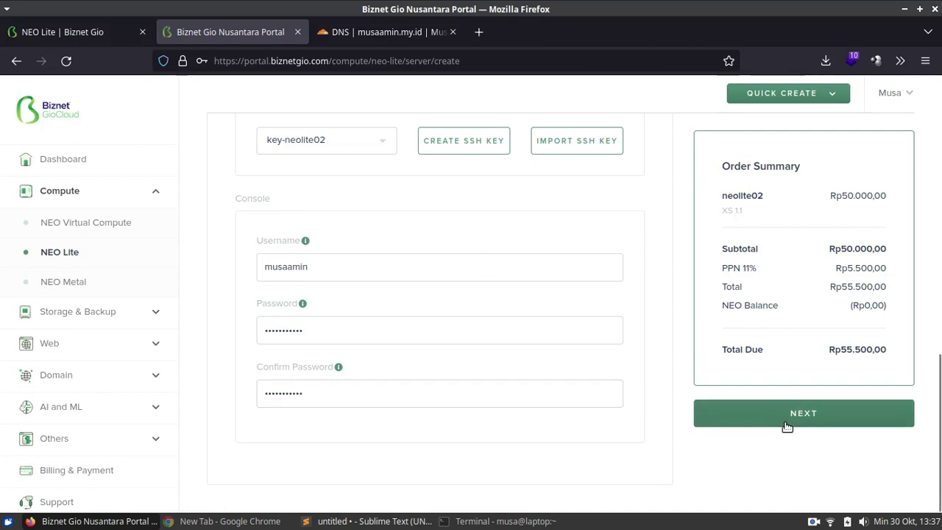
# - Proceed to the Midtrans payment method step and submit the neolite02 order
pyautogui.click(787, 425)
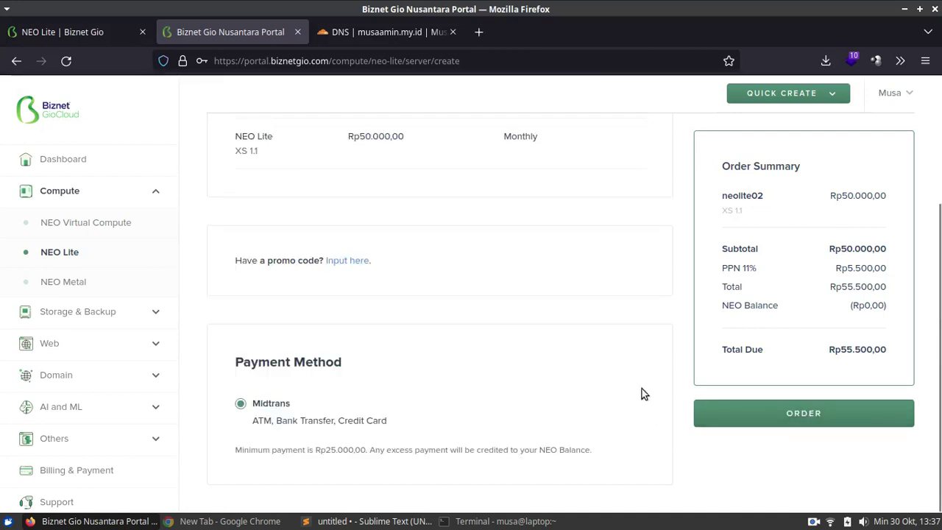
pyautogui.moveTo(939, 410); pyautogui.dragTo(940, 358)
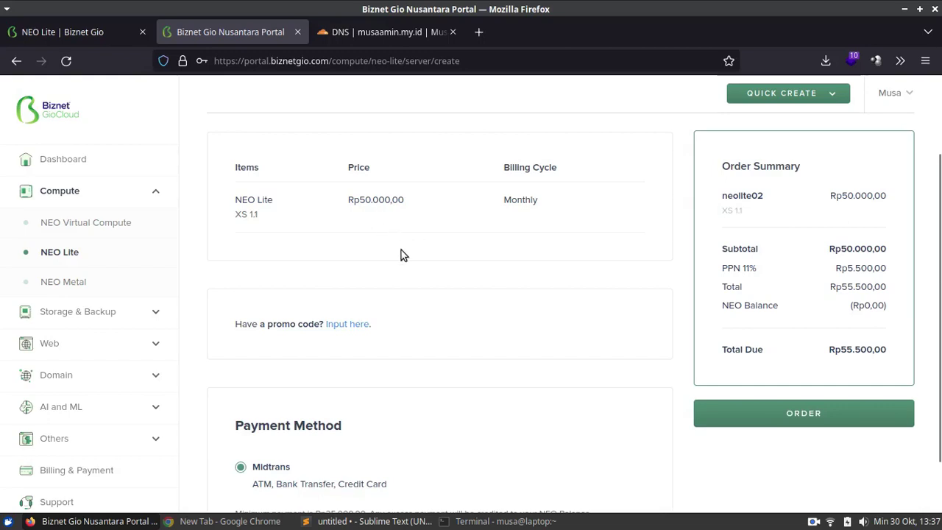
pyautogui.scroll(-2, 427, 293)
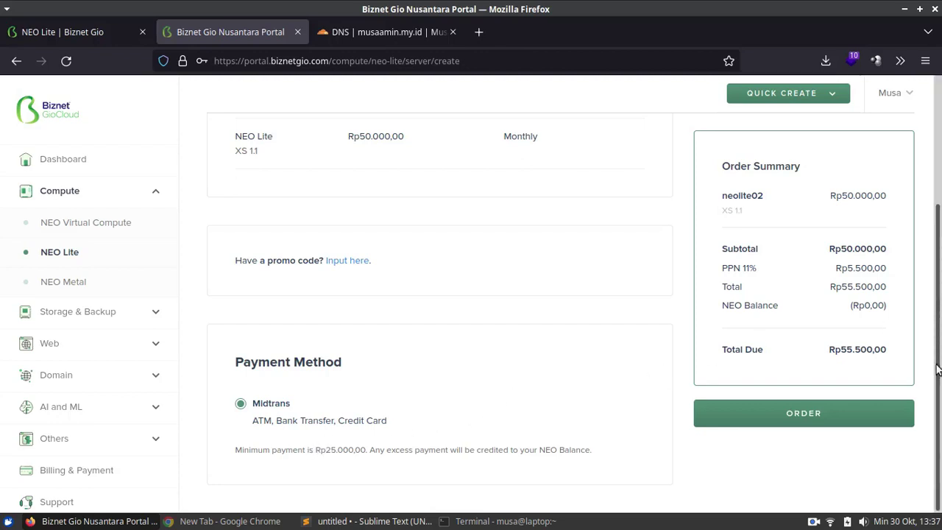
pyautogui.click(815, 413)
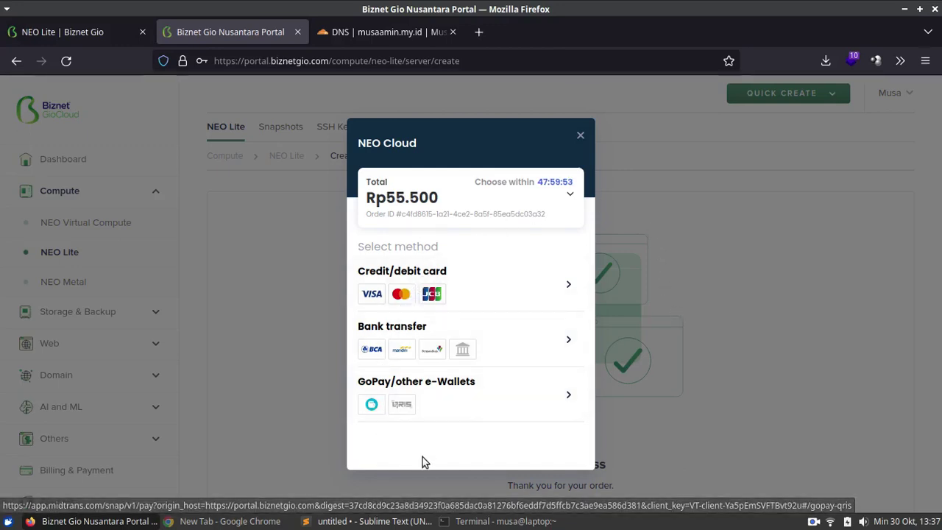
# - Close the payment dialog and reload the NEO Lite server list
pyautogui.click(579, 140)
pyautogui.click(88, 259)
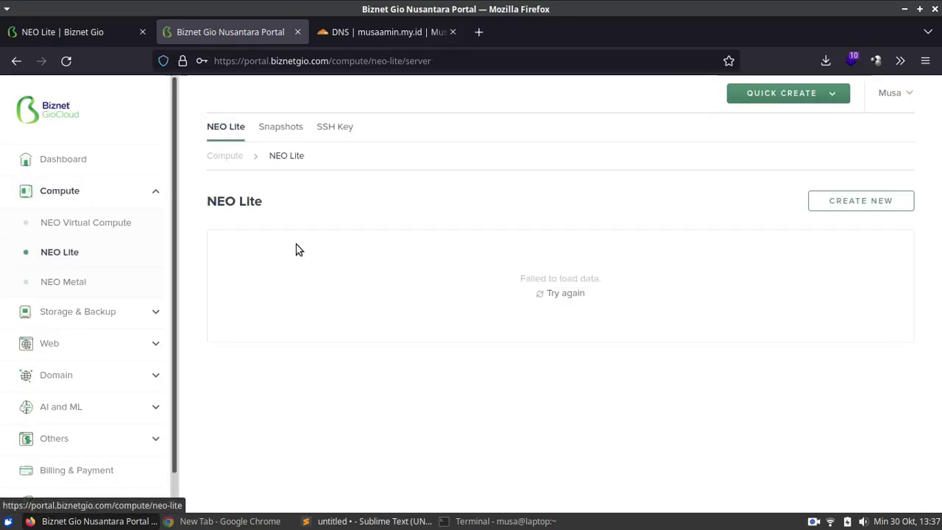
pyautogui.click(560, 294)
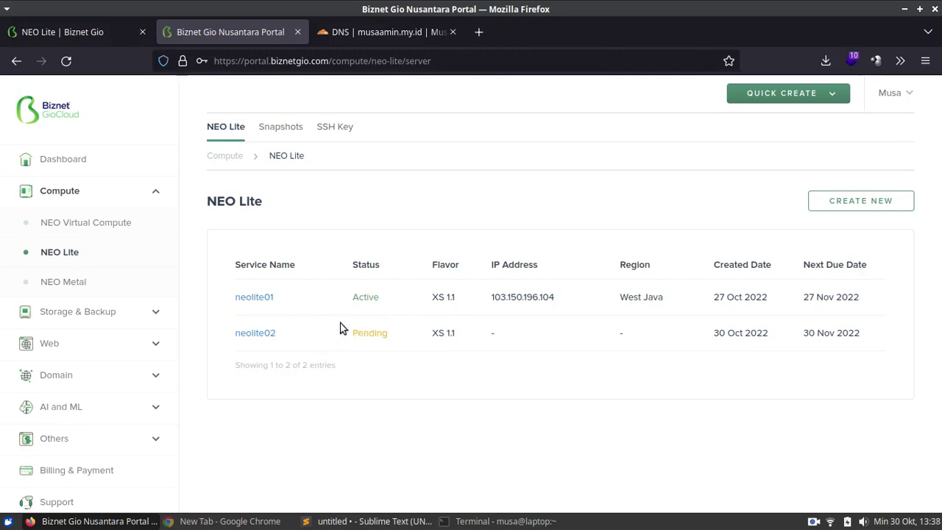
# - Open the neolite01 overview and scroll to its SSH access details and public IP
pyautogui.click(265, 300)
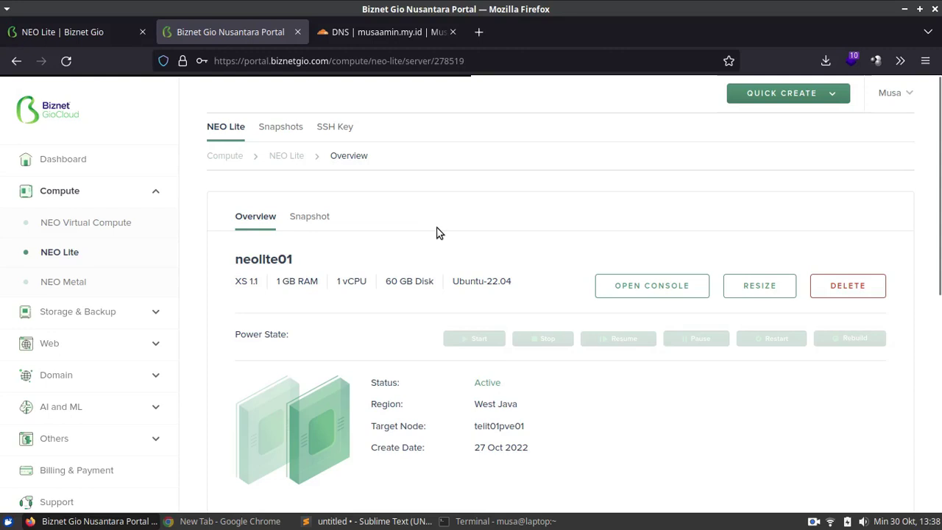
pyautogui.scroll(-2, 939, 148)
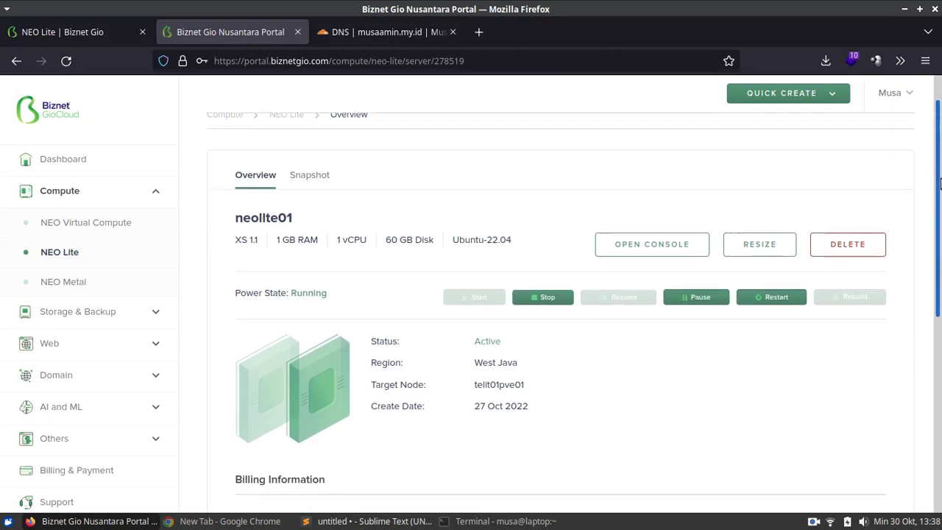
pyautogui.scroll(2, 652, 235)
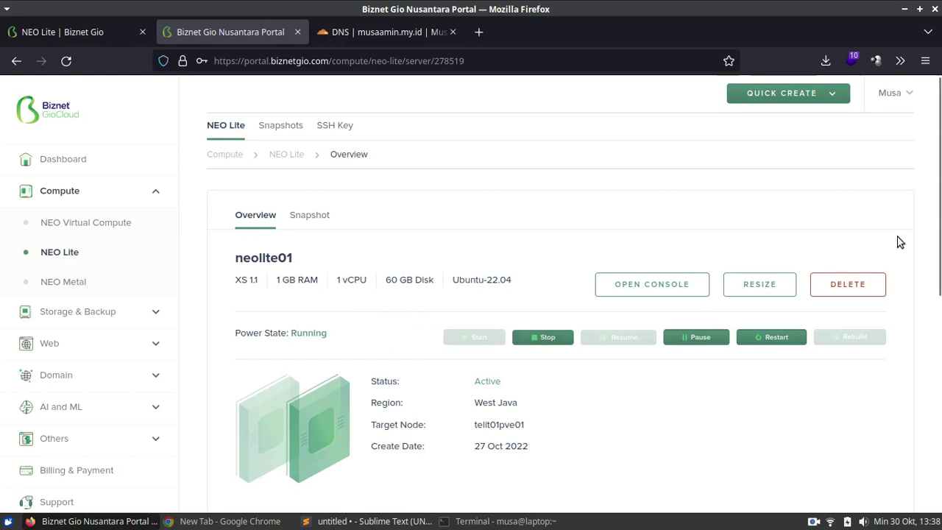
pyautogui.scroll(-1, 939, 168)
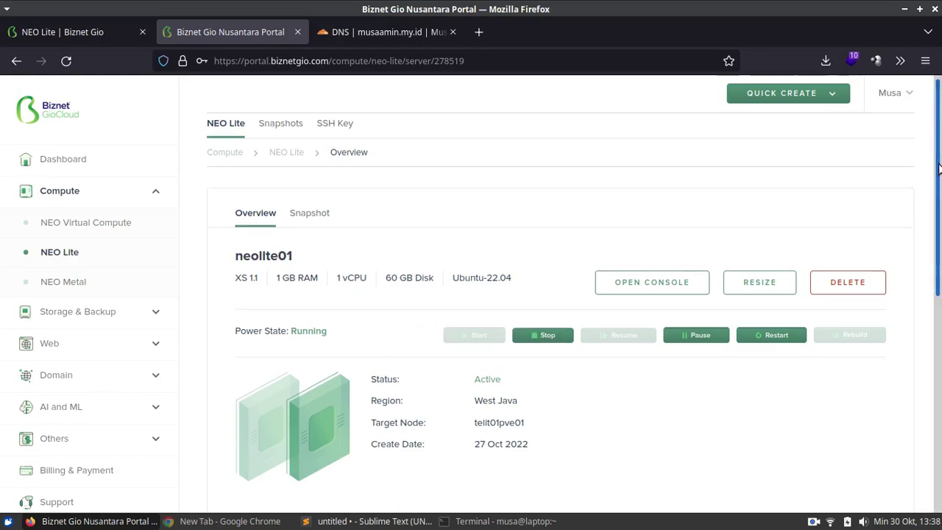
pyautogui.moveTo(939, 168); pyautogui.dragTo(934, 395)
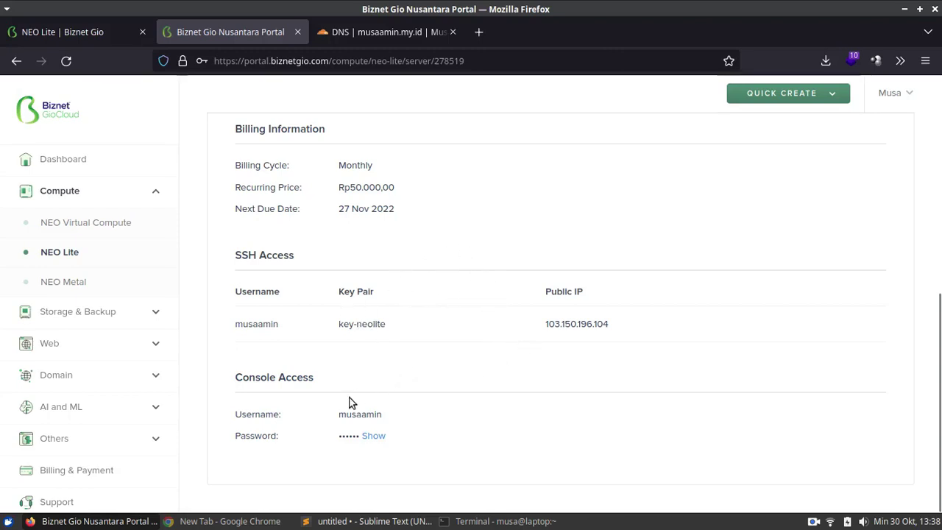
# - Scroll to the top of the neolite01 overview and launch its web console
pyautogui.scroll(2, 646, 355)
pyautogui.scroll(5, 646, 356)
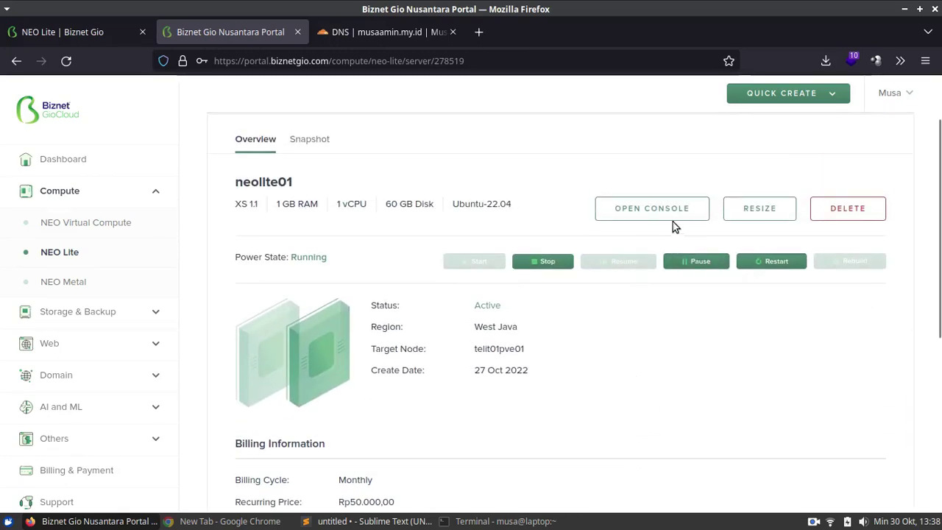
pyautogui.click(650, 211)
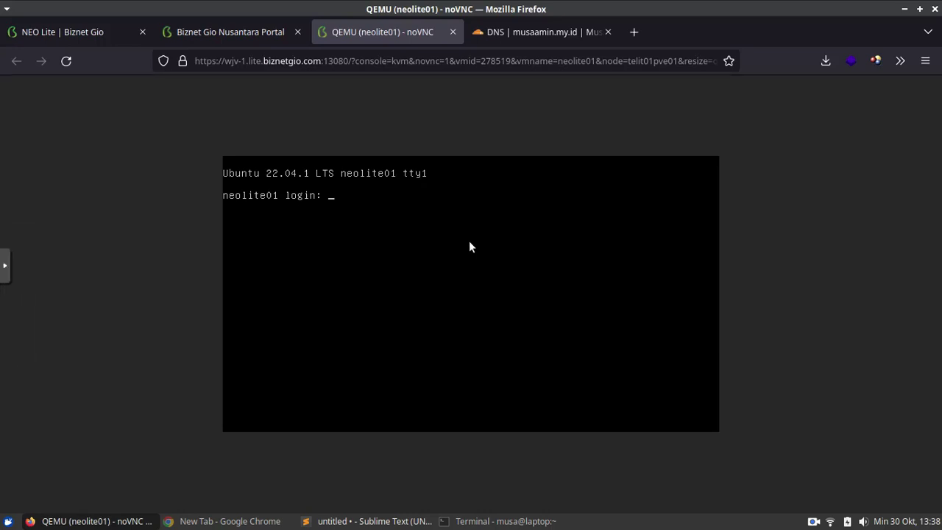
# - Log in to neolite01 at the noVNC prompt, then close the console tab
pyautogui.write('musaamin')
pyautogui.press('Return')
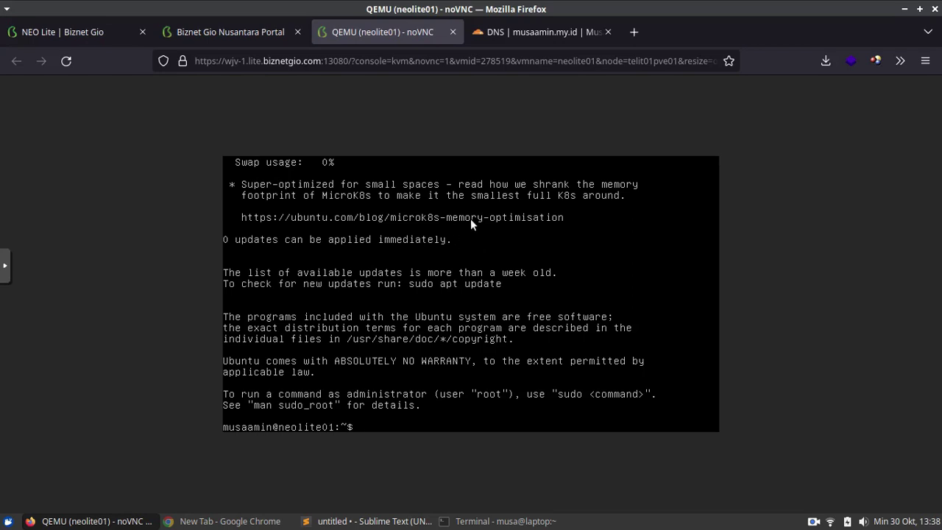
pyautogui.click(452, 36)
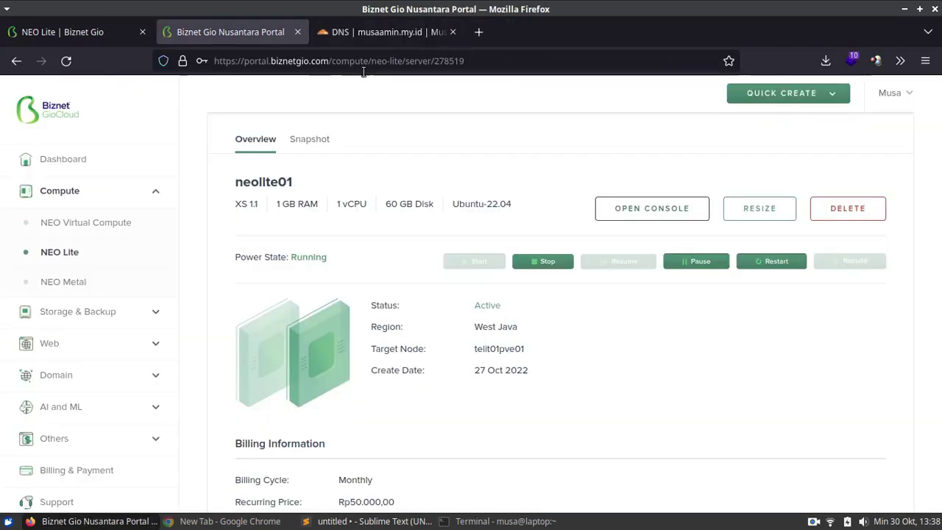
# - Begin an ssh command using the Downloads/key-neolite.pem key for the server's login user
pyautogui.moveTo(940, 220); pyautogui.dragTo(940, 398)
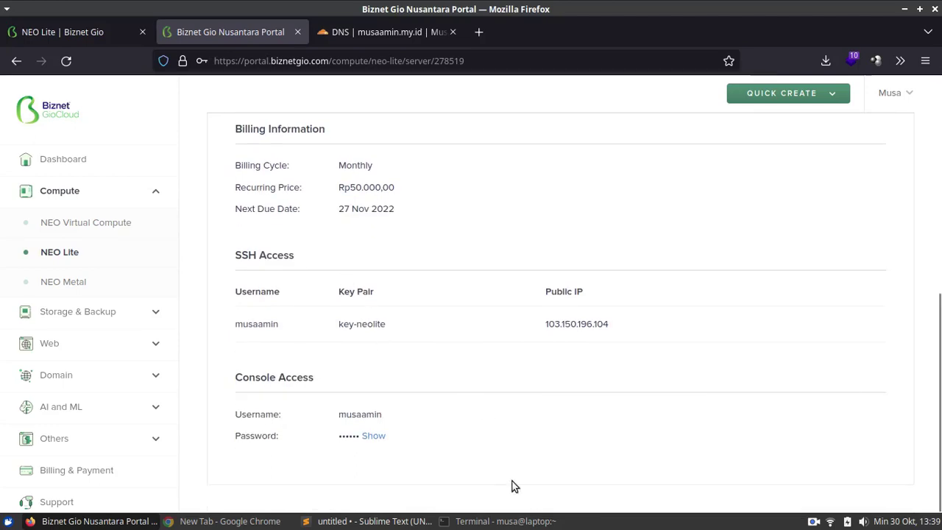
pyautogui.click(505, 521)
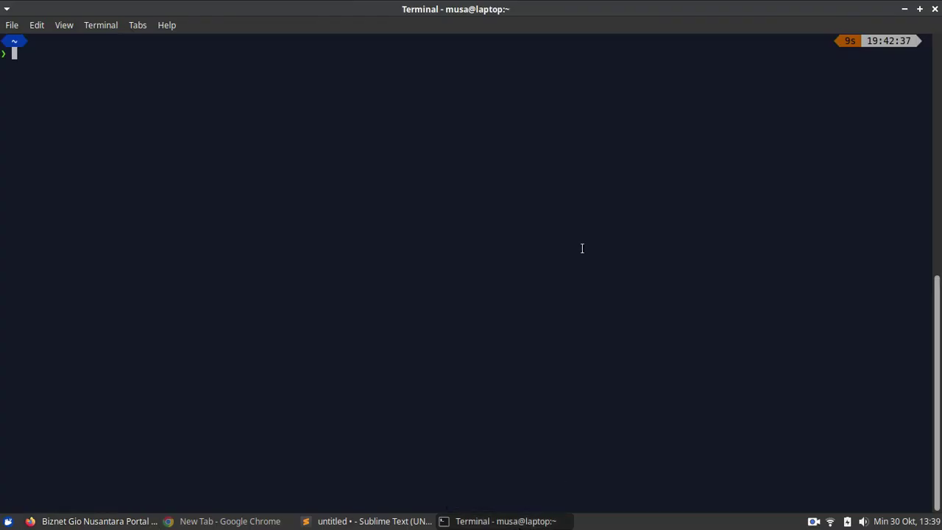
pyautogui.write('ssh -i Down')
pyautogui.press('Tab')
pyautogui.write('ke')
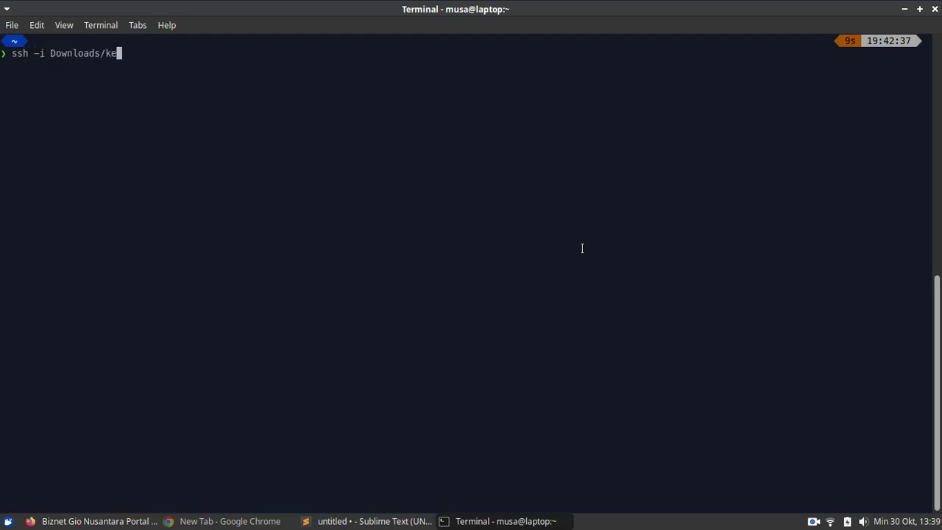
pyautogui.write('y-ne')
pyautogui.press('Tab')
pyautogui.press('BackSpace')
pyautogui.write('.')
pyautogui.press('Tab')
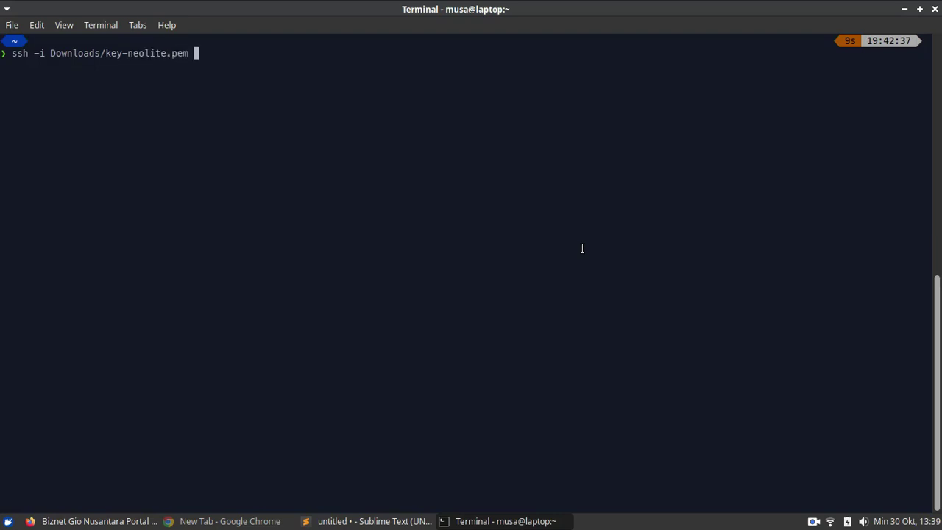
pyautogui.write('musaamin@')
# - Add the public IP 103.150.196.104 to the ssh command, run it and accept the host fingerprint
pyautogui.hotkey('alt', 'Tab')
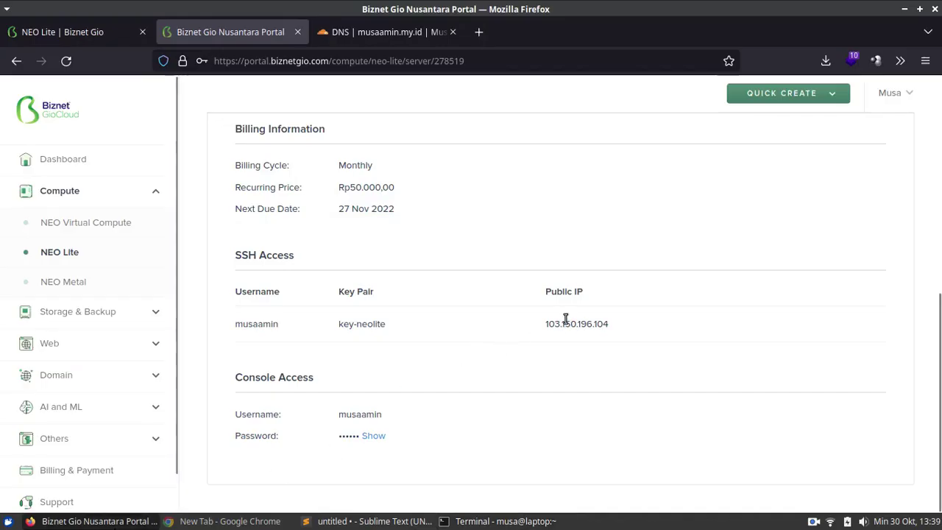
pyautogui.doubleClick(563, 323)
pyautogui.click(564, 323)
pyautogui.rightClick(562, 321)
pyautogui.moveTo(545, 323); pyautogui.dragTo(555, 327)
pyautogui.doubleClick(555, 327)
pyautogui.rightClick(556, 327)
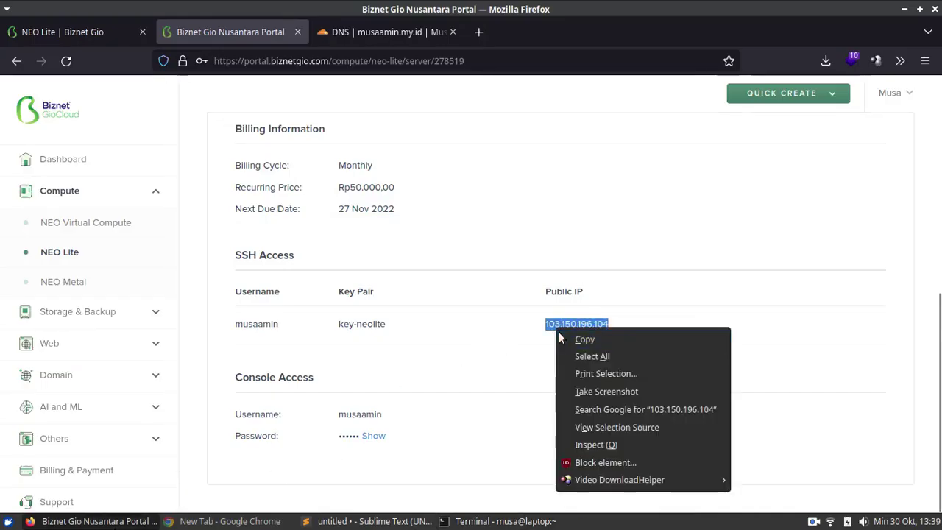
pyautogui.click(573, 336)
pyautogui.hotkey('alt', 'Tab')
pyautogui.rightClick(426, 261)
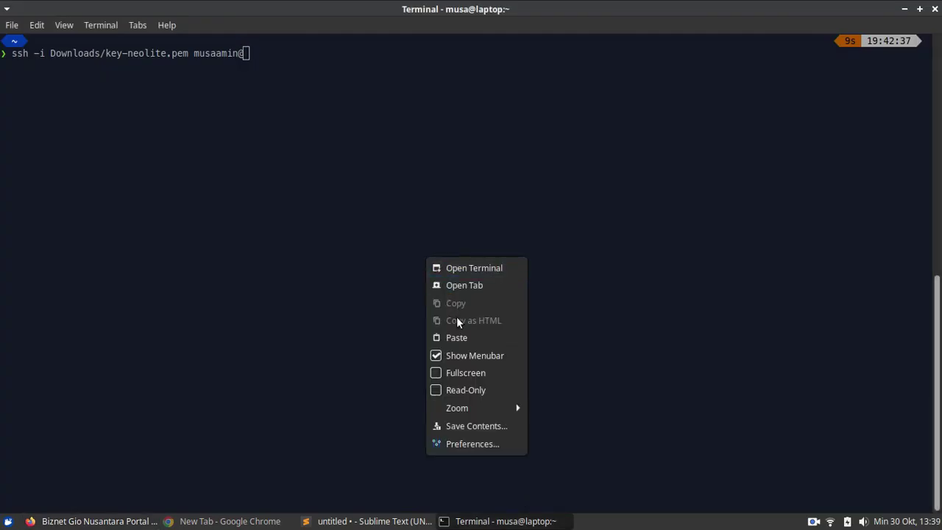
pyautogui.click(456, 336)
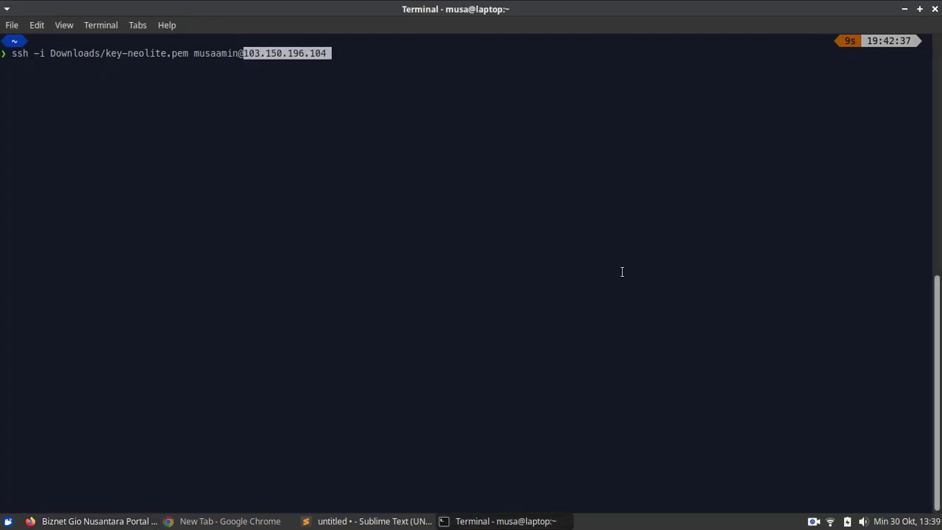
pyautogui.press('Return')
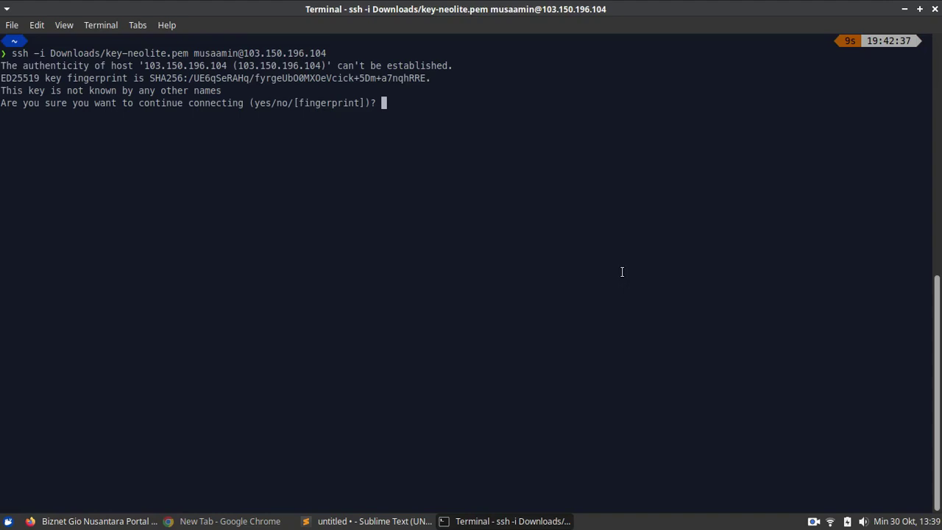
pyautogui.write('yes')
pyautogui.press('Return')
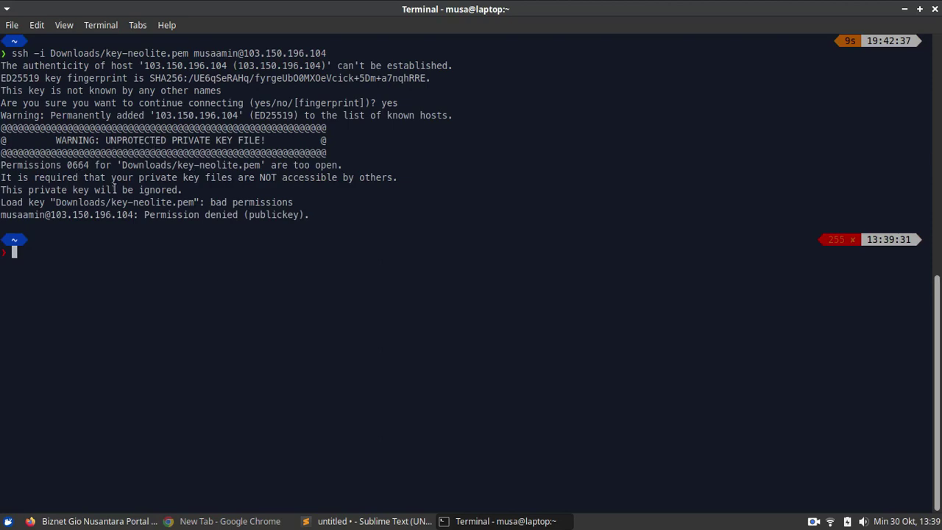
# - Set Downloads/key-neolite.pem to permissions 600 and rerun the ssh command
pyautogui.write('chmod 600 Down')
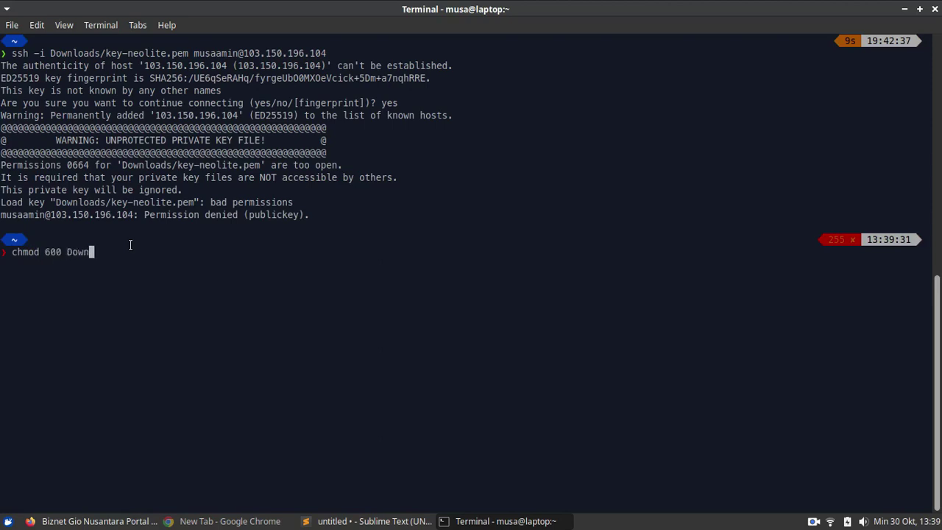
pyautogui.press('Tab')
pyautogui.write('key-neolite.pem')
pyautogui.press('Return')
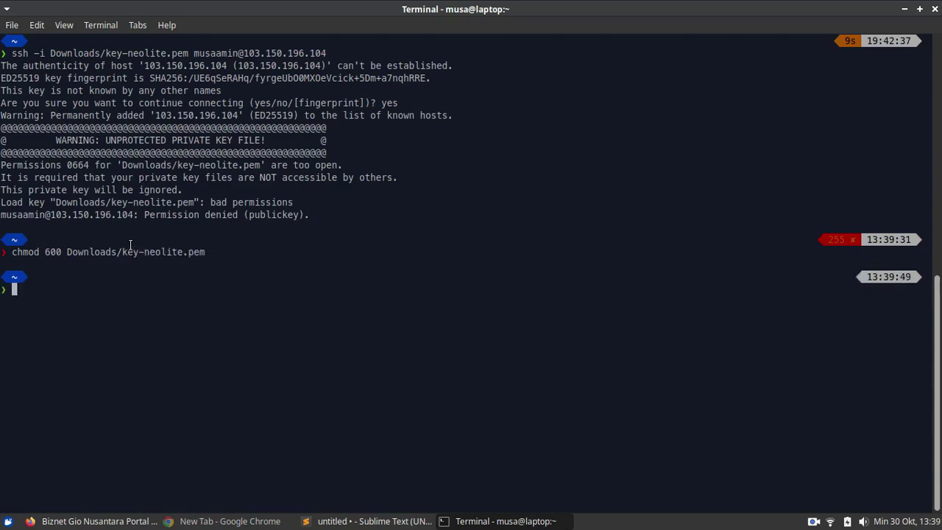
pyautogui.press('Up')
pyautogui.press('Up')
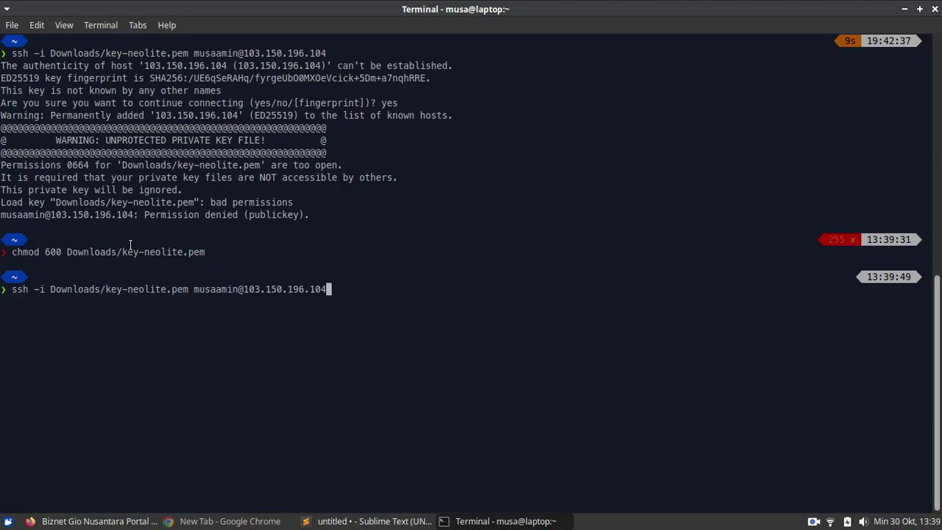
pyautogui.press('Return')
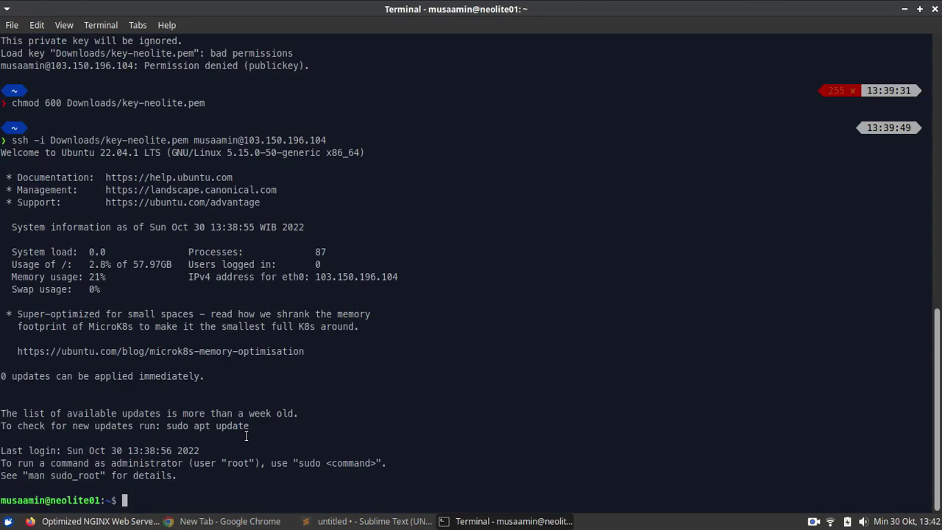
# - Run sudo apt update; sudo apt upgrade -y; reboot in the server's SSH session
pyautogui.click(110, 524)
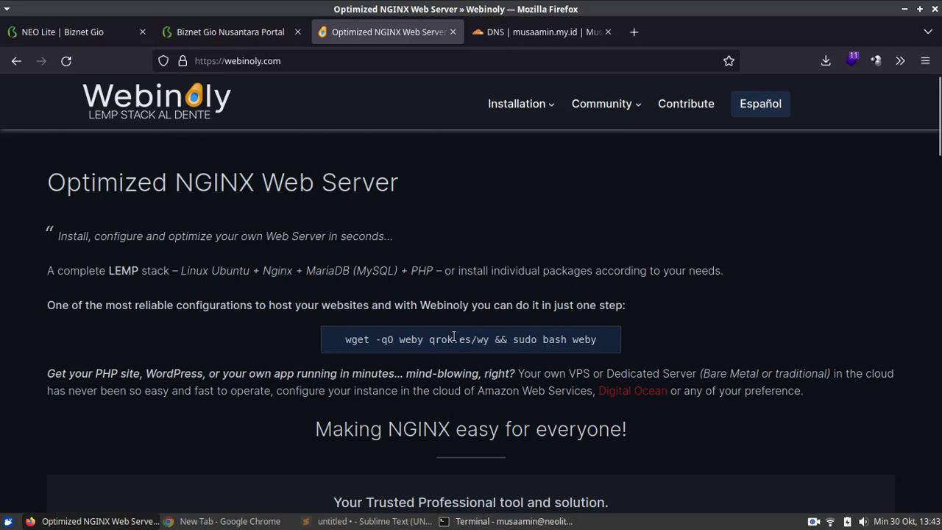
pyautogui.click(514, 521)
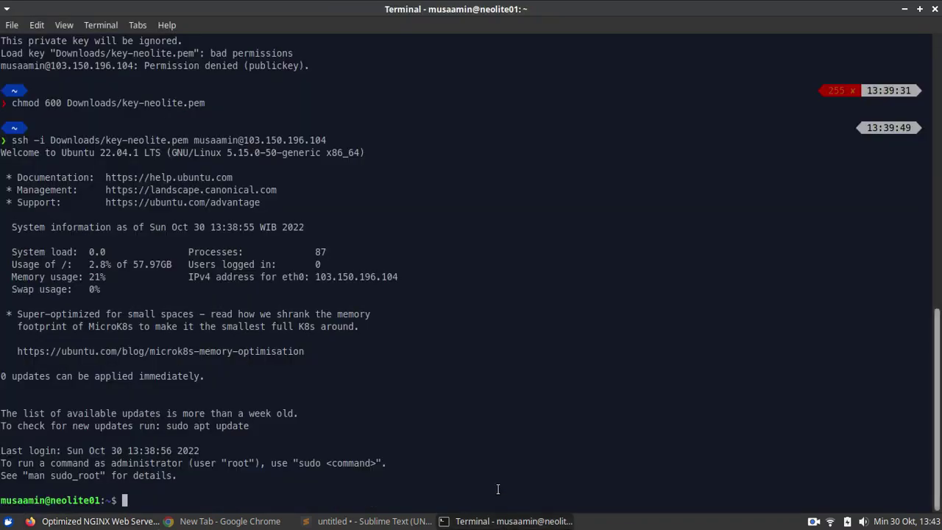
pyautogui.write('sudo apt update; sudo')
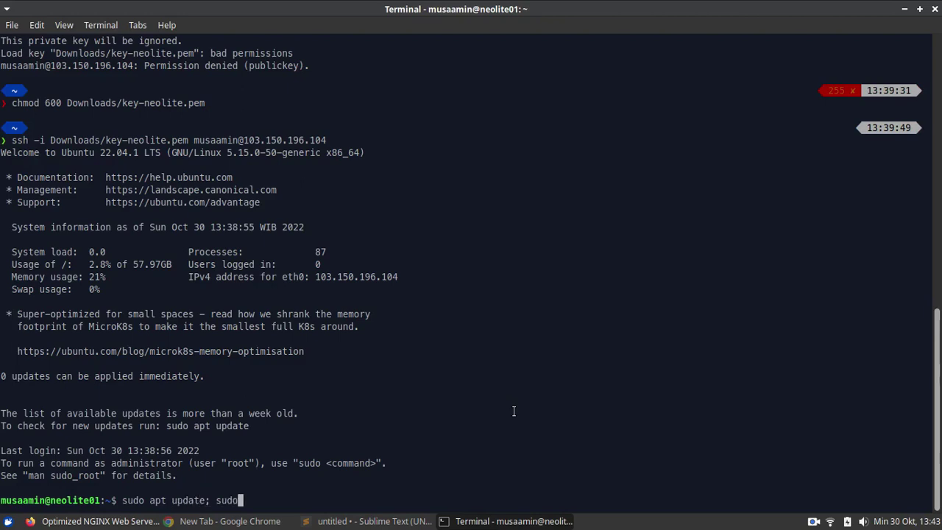
pyautogui.write(' apt upgrad')
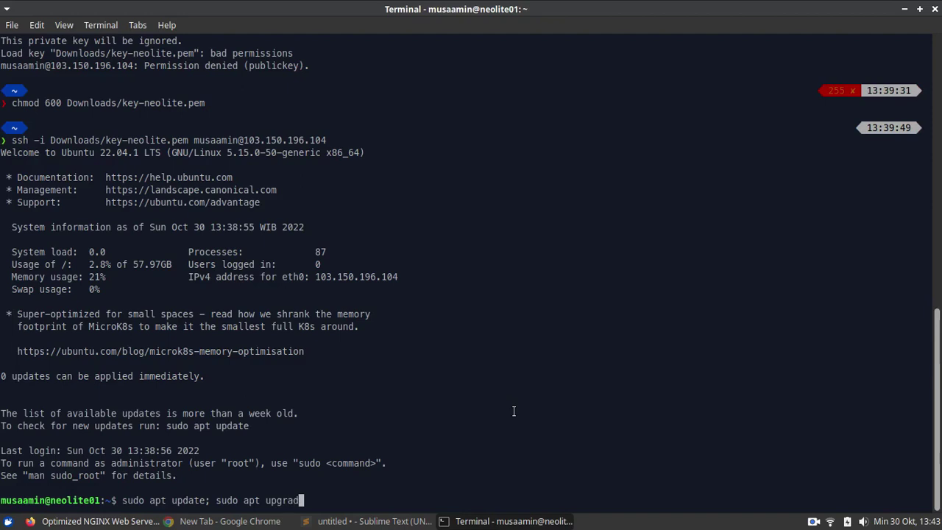
pyautogui.write('e -y; reboot')
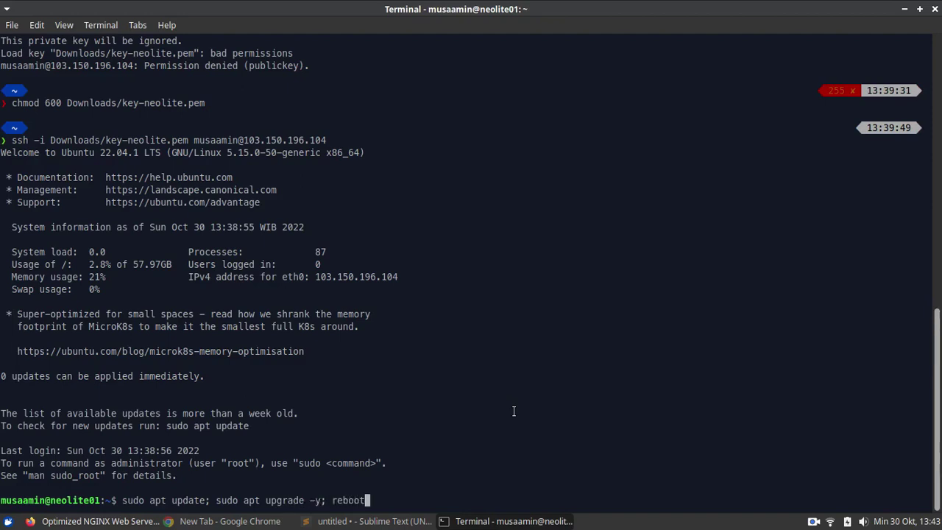
pyautogui.press('Return')
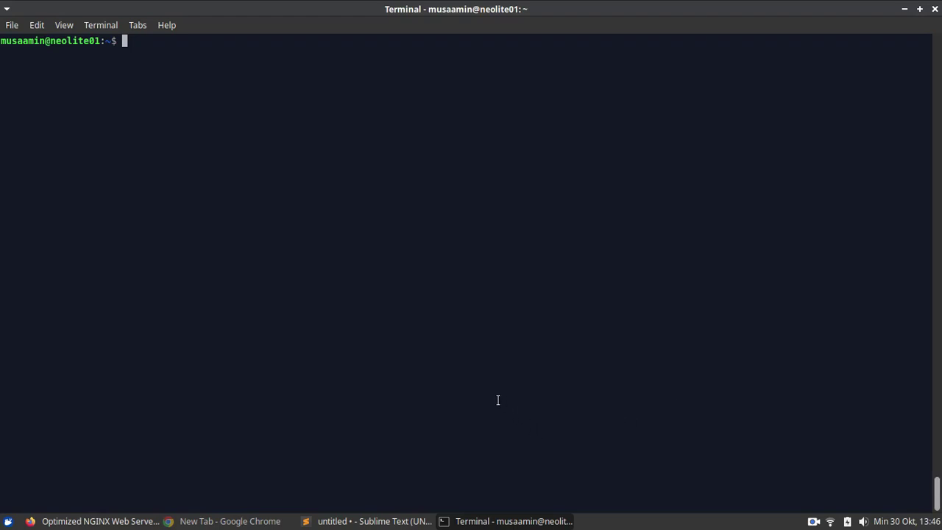
# - Copy the wget Webinoly install command from webinoly.com and run it on the server
pyautogui.click(118, 520)
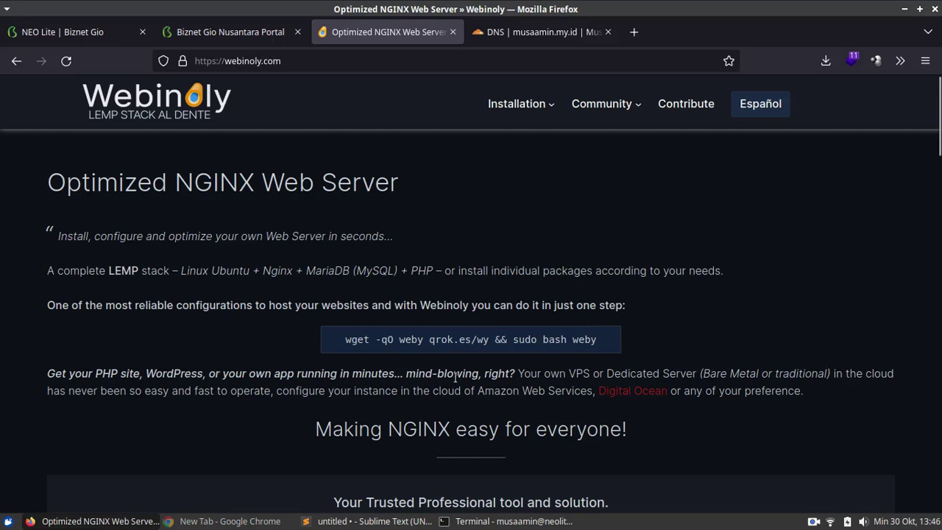
pyautogui.tripleClick(451, 338)
pyautogui.rightClick(463, 345)
pyautogui.click(482, 348)
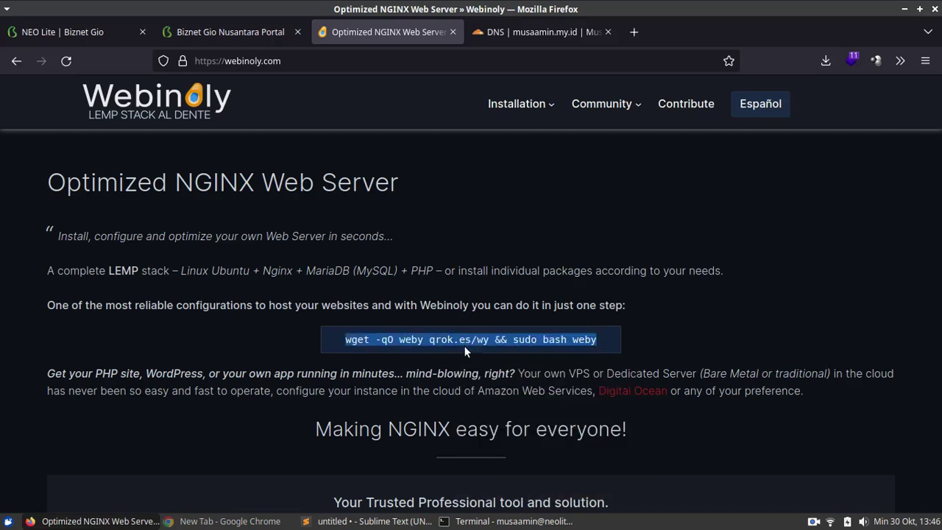
pyautogui.click(511, 521)
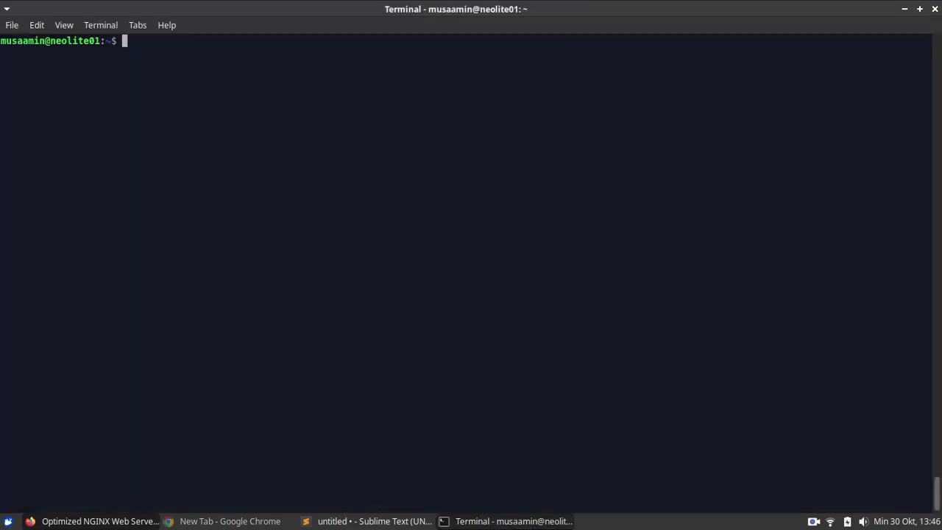
pyautogui.rightClick(332, 210)
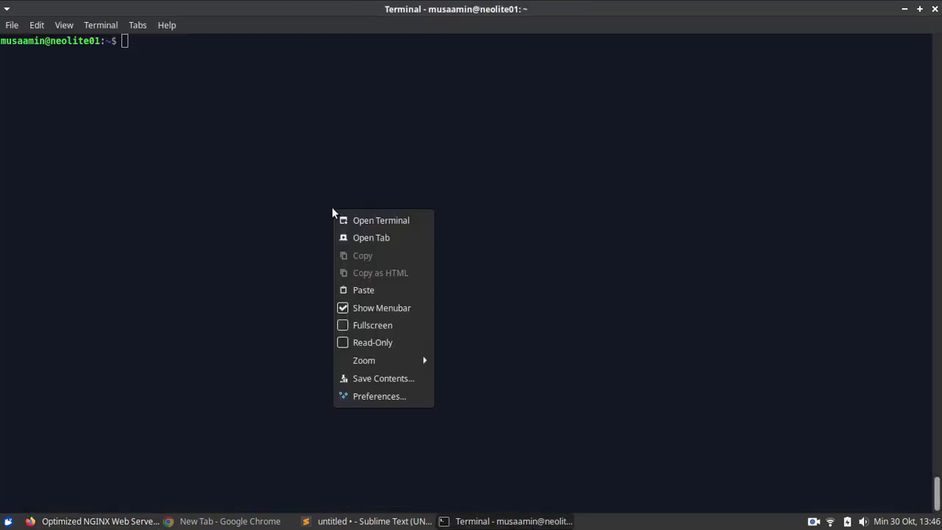
pyautogui.click(362, 290)
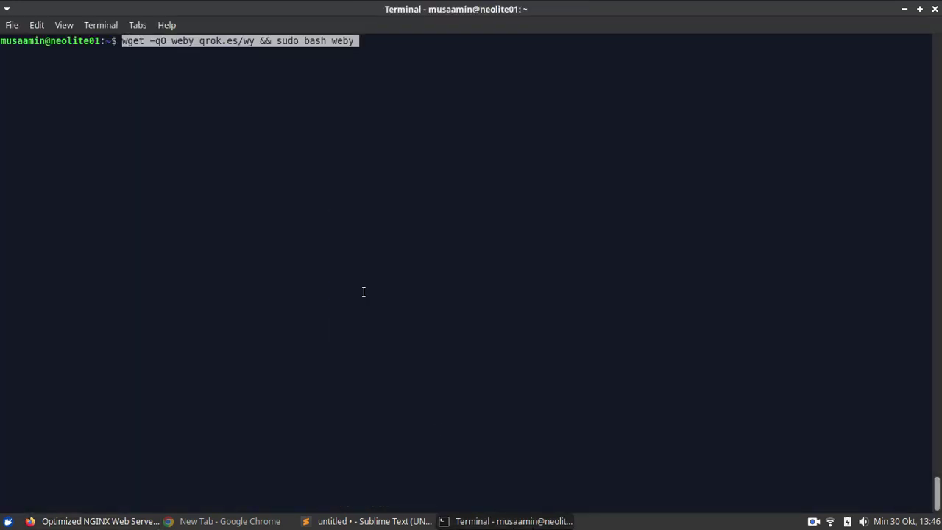
pyautogui.press('Return')
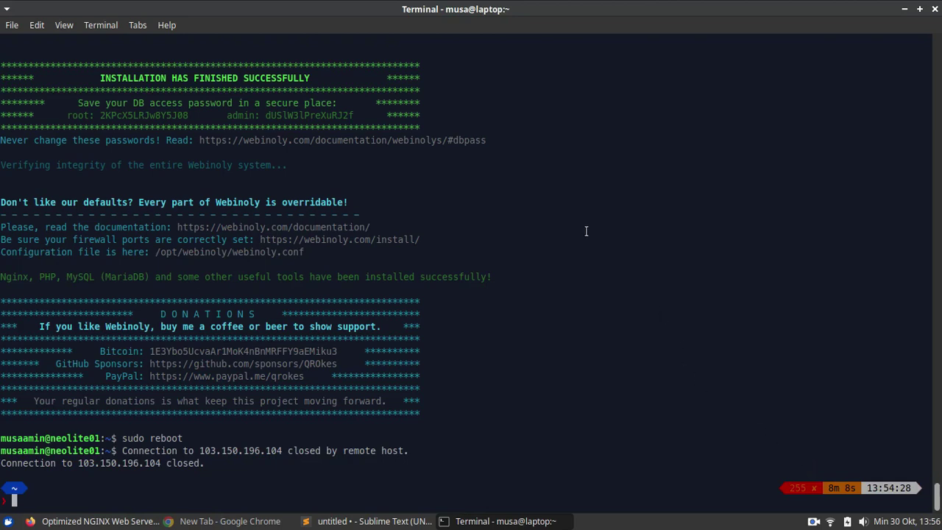
# - Reconnect to the rebooted server using the saved ssh -i command from history
pyautogui.write('ch')
pyautogui.press('Right')
pyautogui.hotkey('ctrl', 'u')
pyautogui.write('ssh -i')
pyautogui.press('Right')
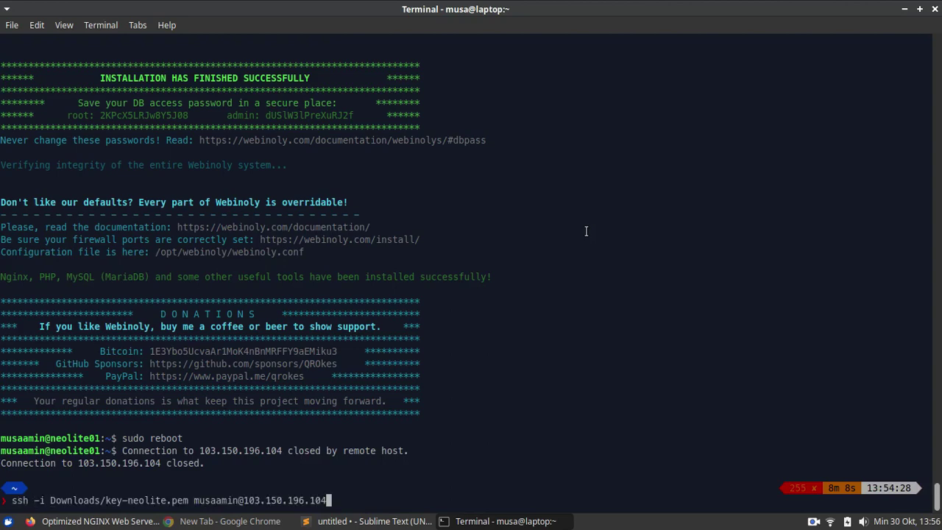
pyautogui.press('Return')
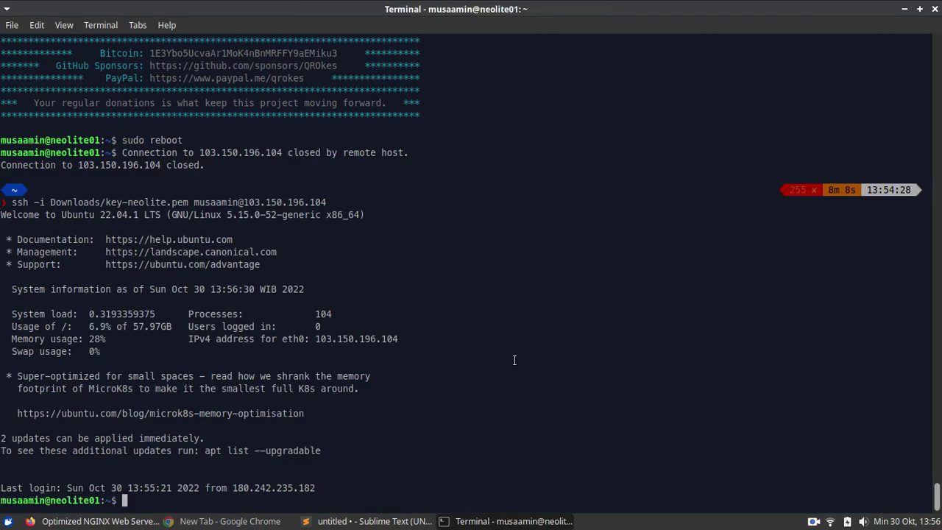
pyautogui.hotkey('alt', 'Tab')
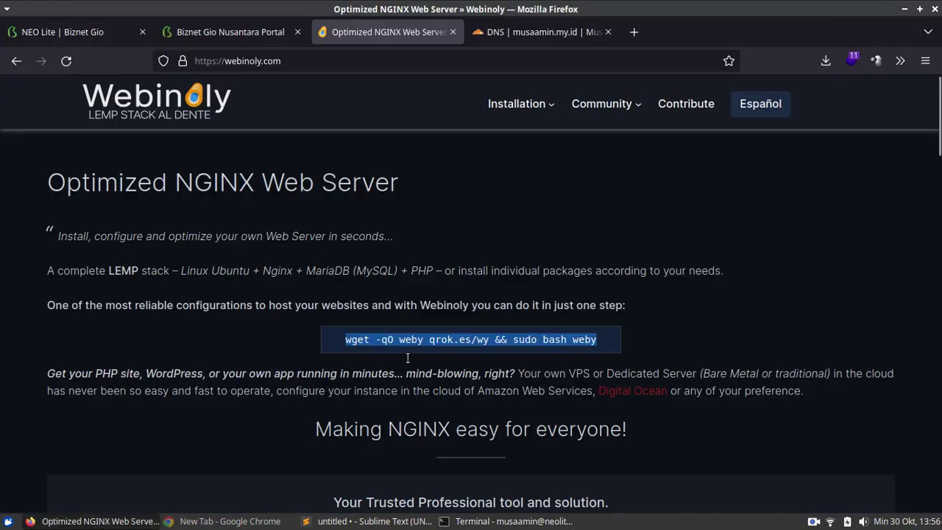
# - Confirm the musaamin.my.id and blog A records point to 103.150.196.104, then bring up the command notes
pyautogui.click(544, 35)
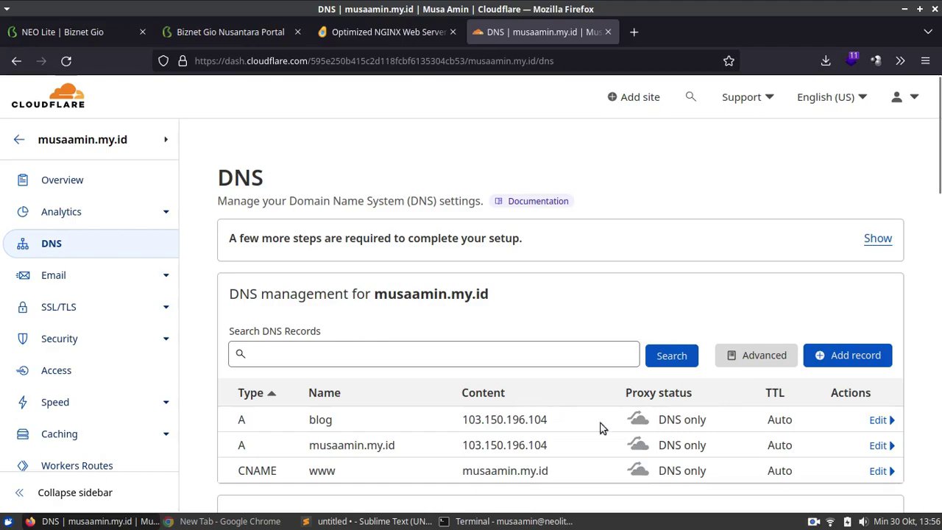
pyautogui.click(513, 521)
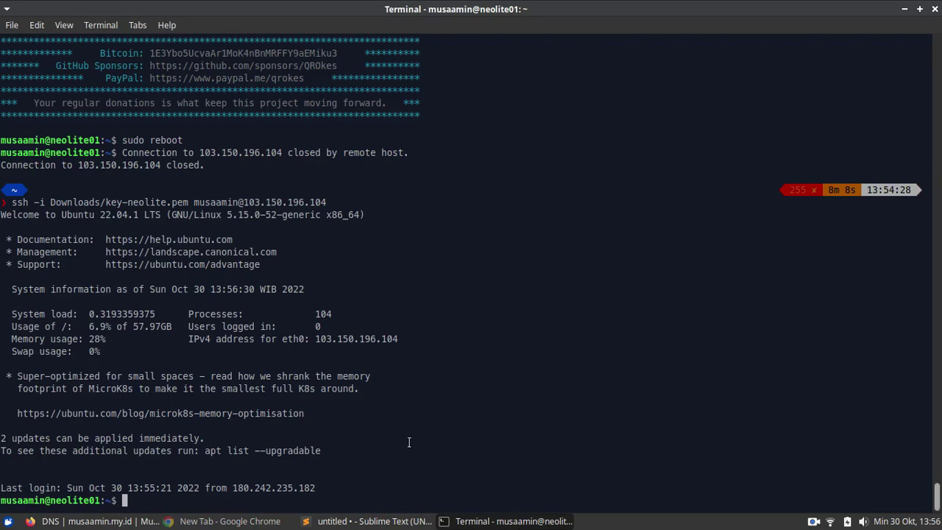
pyautogui.click(367, 521)
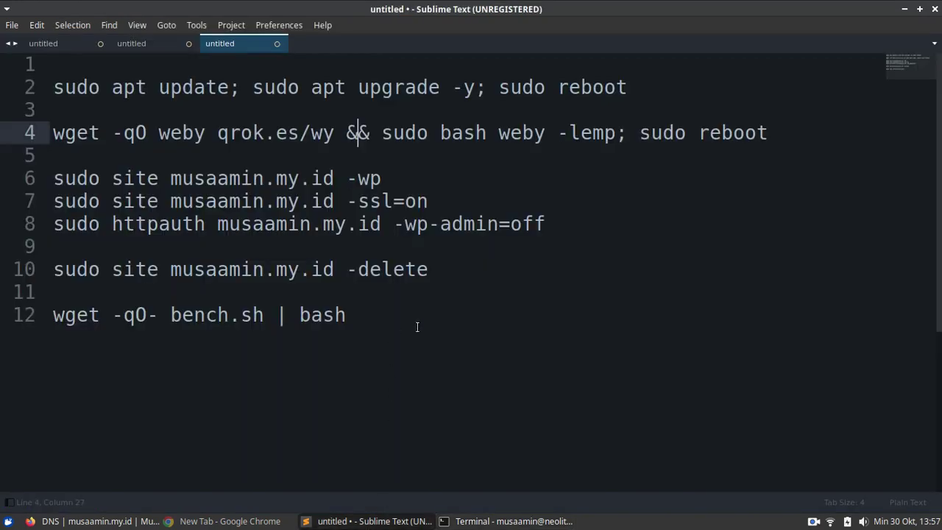
# - Paste and run the WordPress site-creation command for musaamin.my.id in the terminal
pyautogui.click(390, 179)
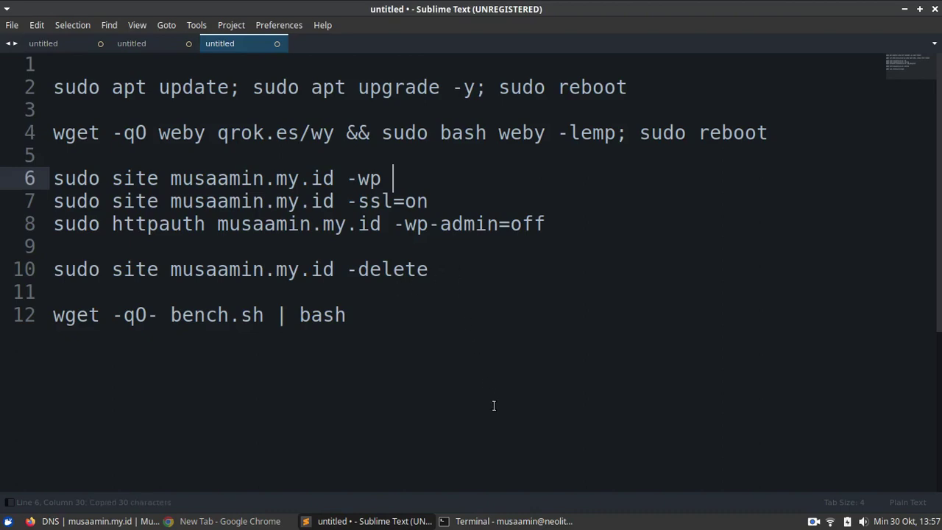
pyautogui.click(515, 521)
pyautogui.rightClick(534, 236)
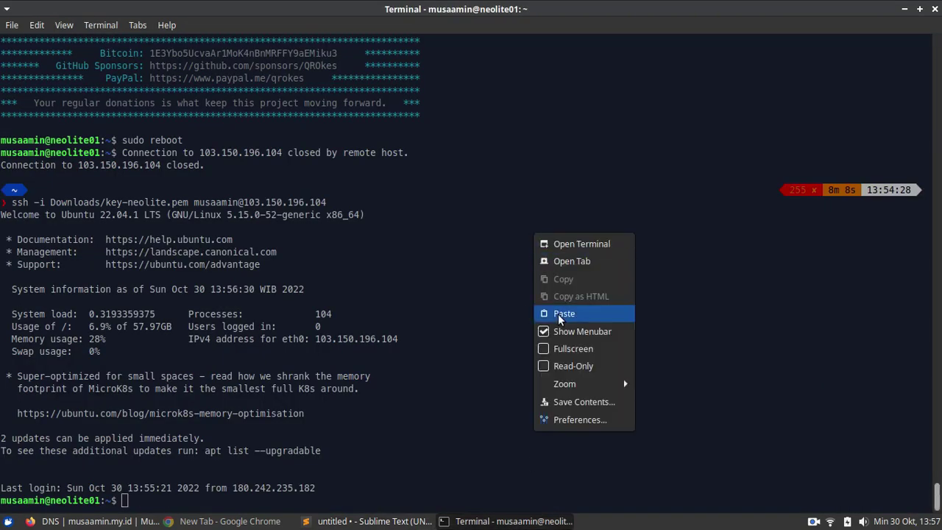
pyautogui.click(559, 313)
pyautogui.press('Return')
pyautogui.press('Return')
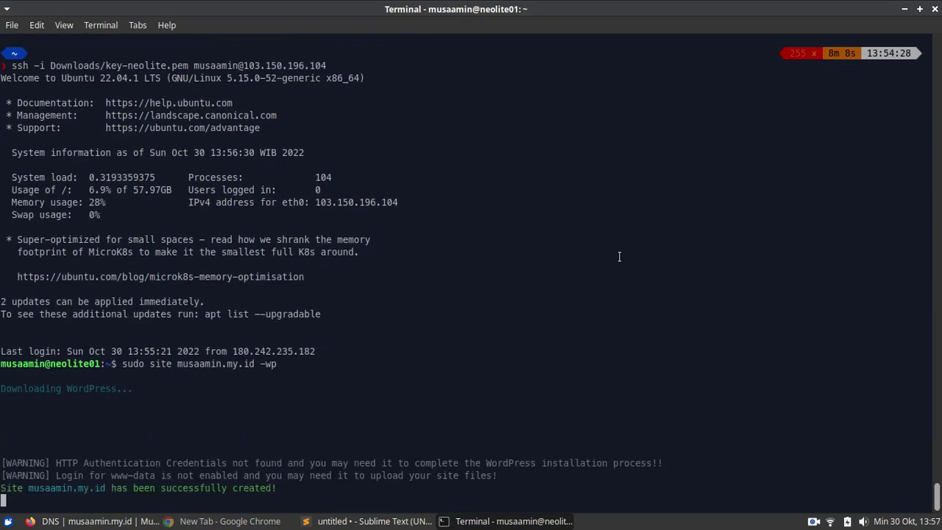
# - Copy 'sudo site musaamin.my.id -ssl=on' from the notes for pasting into the terminal
pyautogui.hotkey('alt', 'Tab')
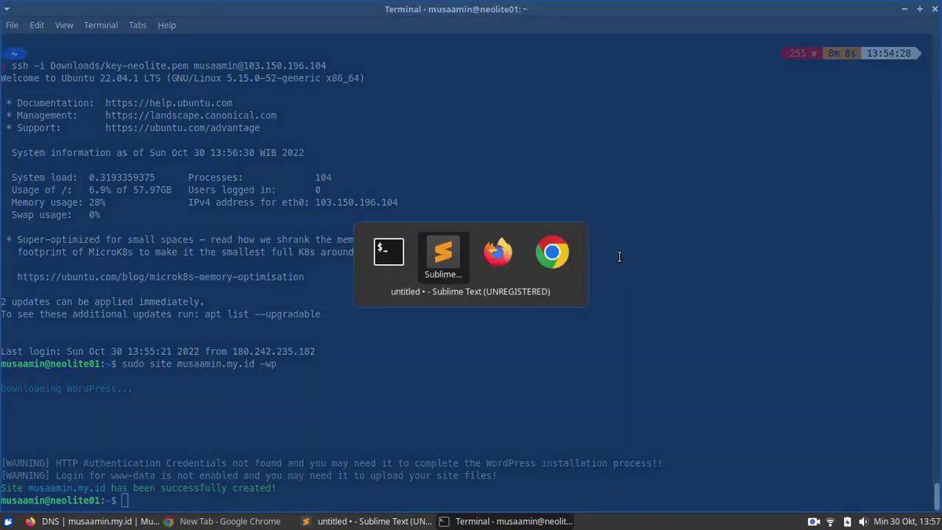
pyautogui.click(616, 201)
pyautogui.hotkey('ctrl', 'c')
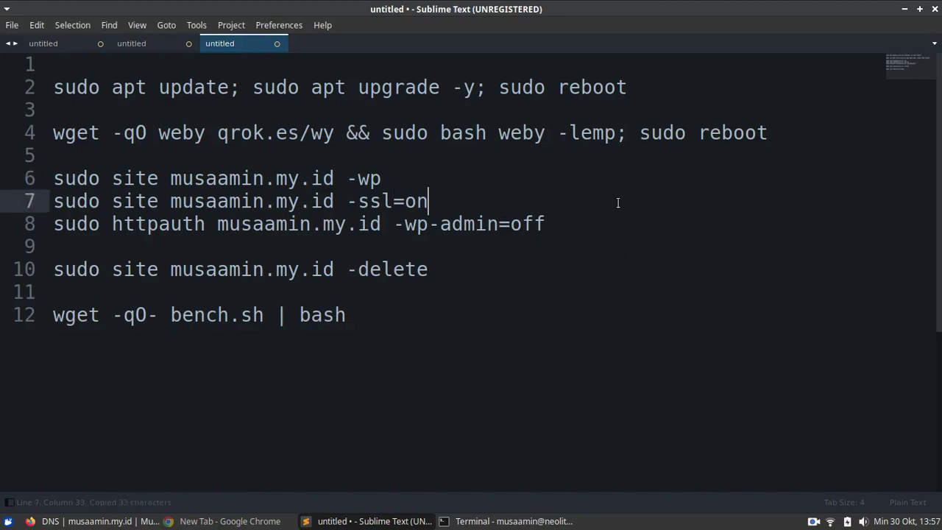
pyautogui.hotkey('alt', 'Tab')
pyautogui.rightClick(606, 201)
# - Run the -ssl=on command and register the Let's Encrypt certificate with the admin e-mail address
pyautogui.click(637, 284)
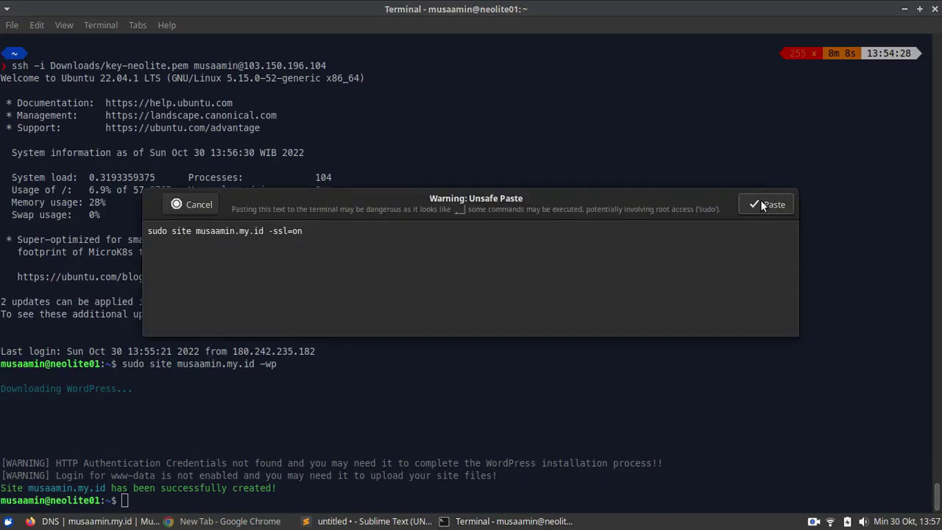
pyautogui.click(762, 202)
pyautogui.press('Return')
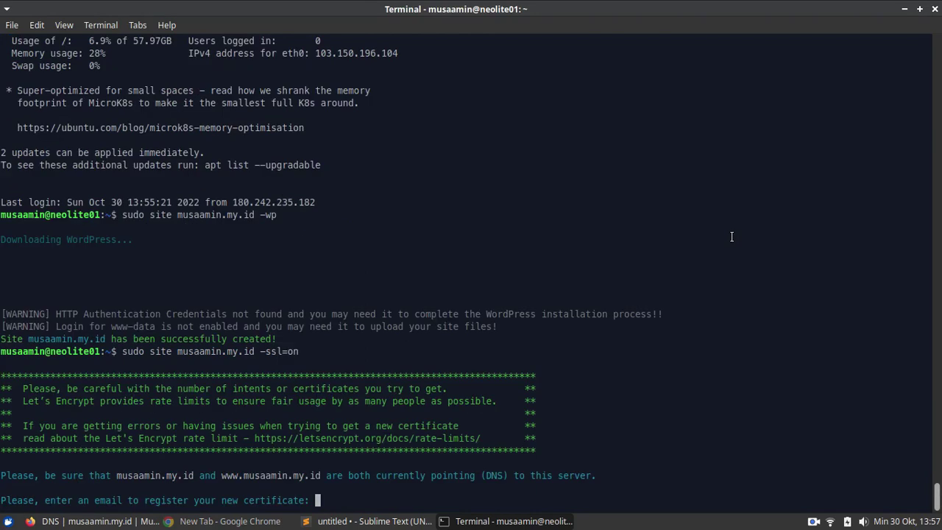
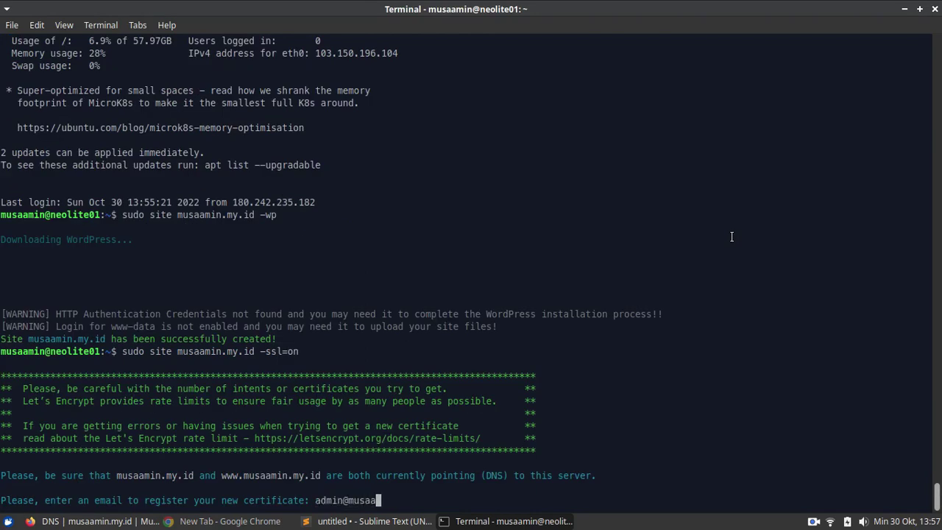
pyautogui.press('Return')
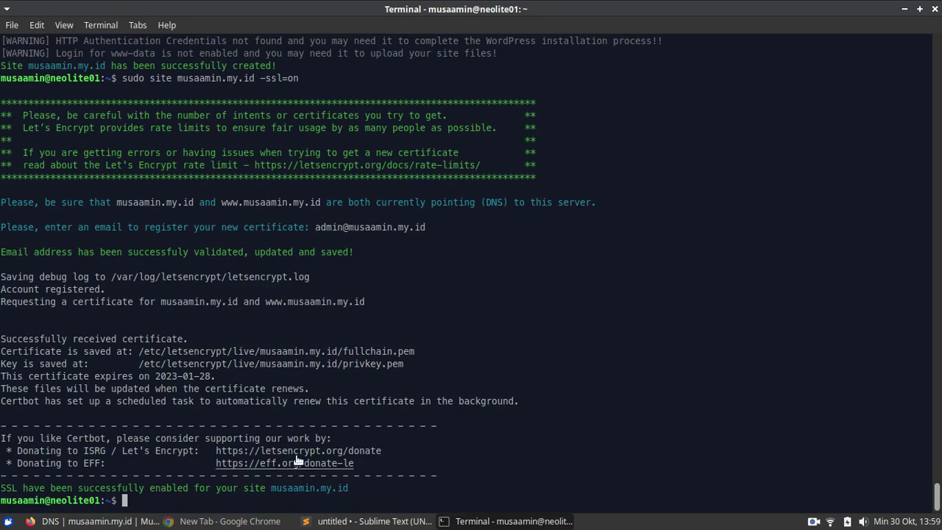
pyautogui.click(344, 521)
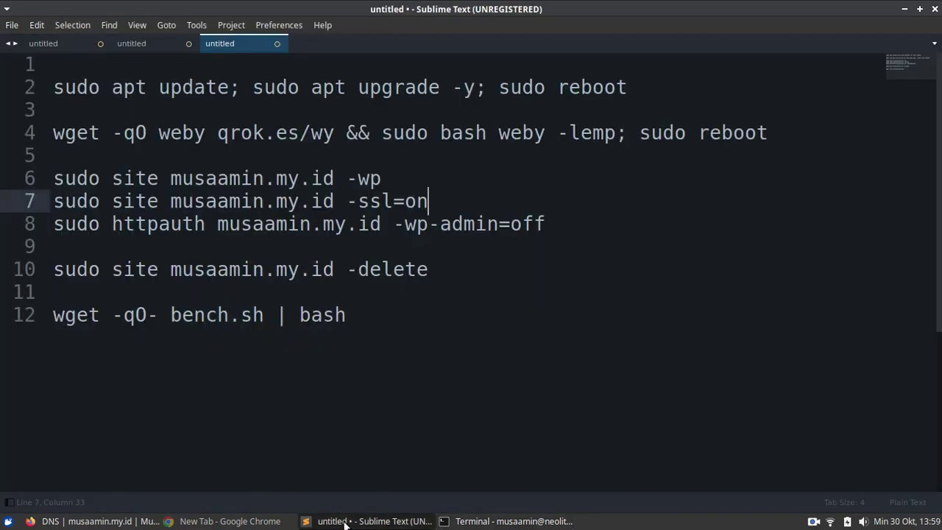
# - Copy the httpauth command from the notes and load musaamin.my.id in the browser
pyautogui.click(542, 227)
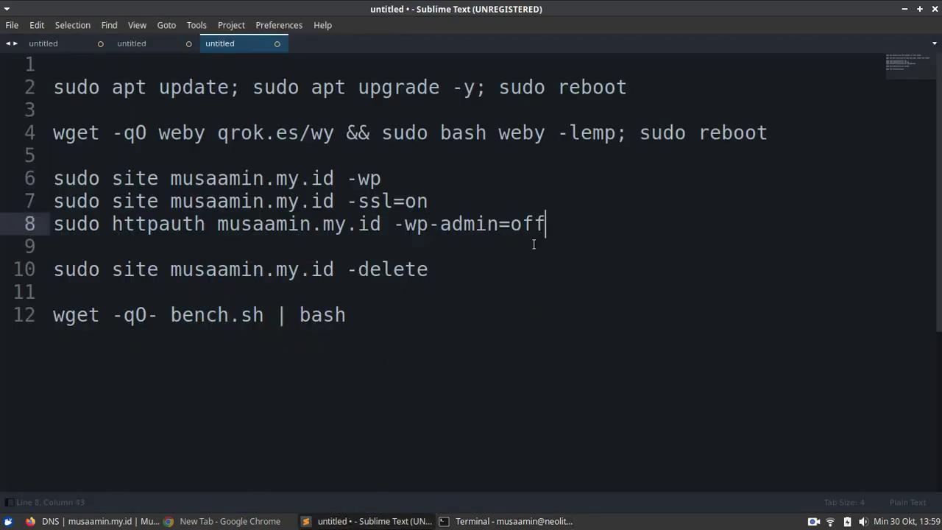
pyautogui.hotkey('ctrl', 'c')
pyautogui.hotkey('alt', 'Tab')
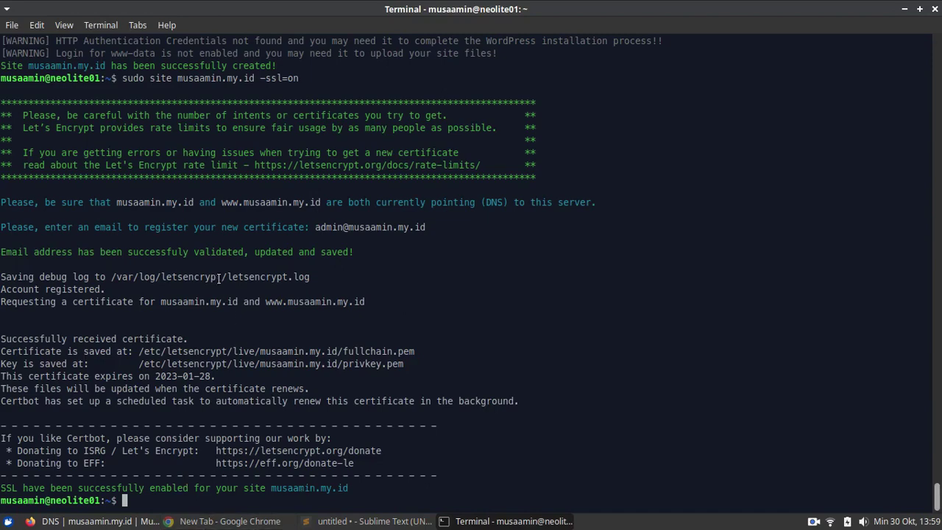
pyautogui.hotkey('alt', 'Tab')
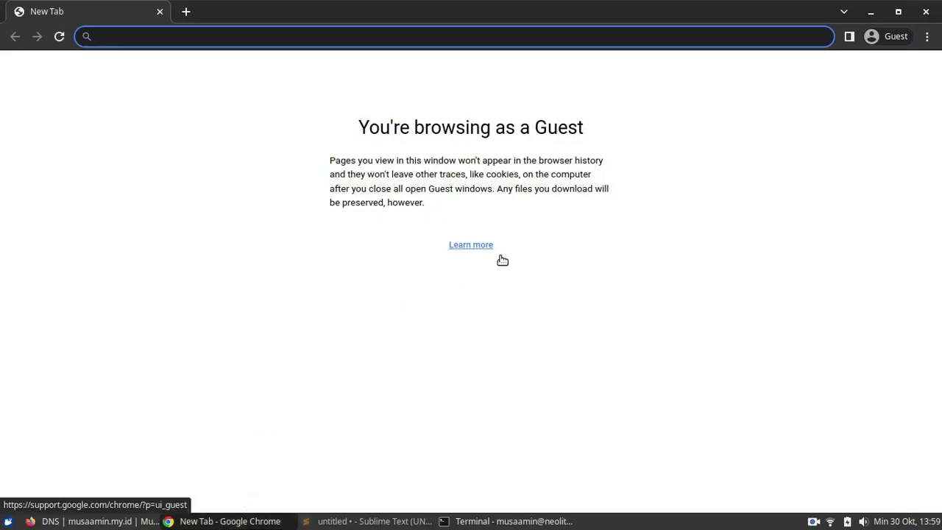
pyautogui.write('musaamin.my.')
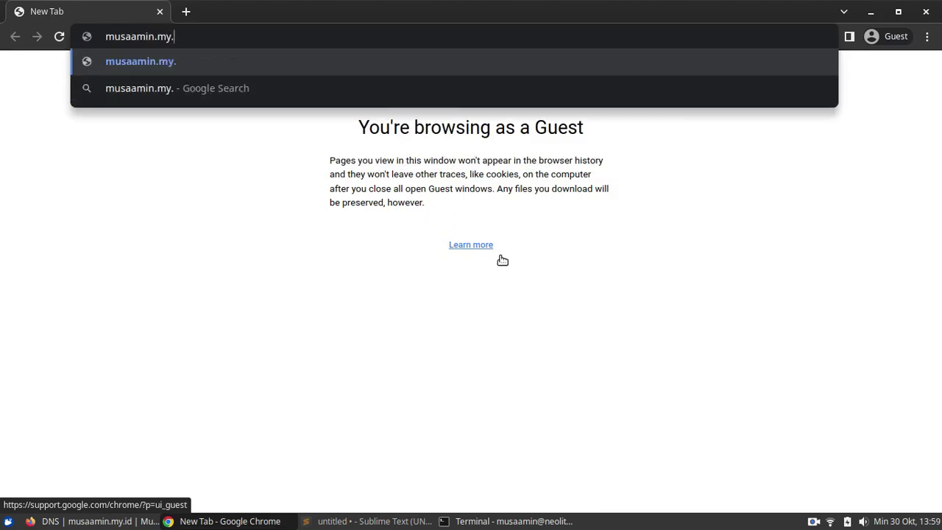
pyautogui.write('id')
pyautogui.press('Return')
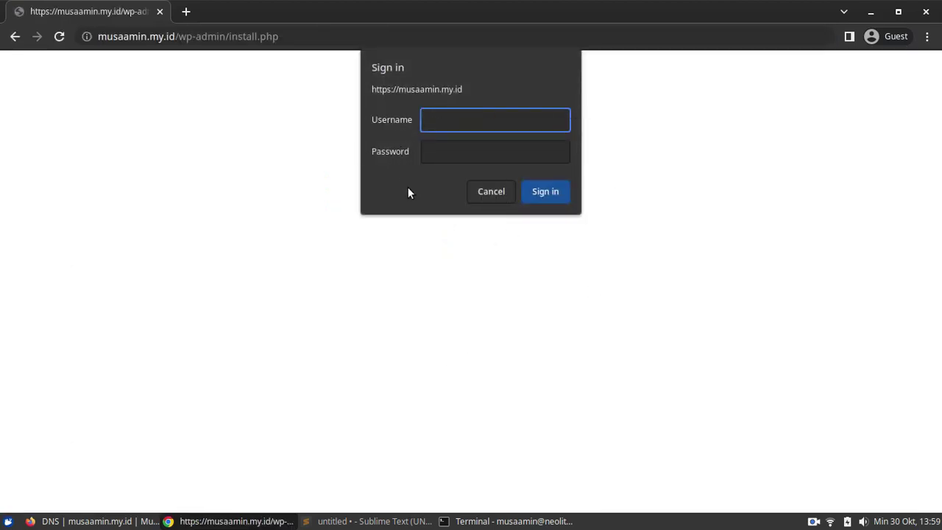
# - Run 'sudo httpauth musaamin.my.id -wp-admin=off' and dismiss the sign-in prompt so the install page reloads
pyautogui.click(471, 521)
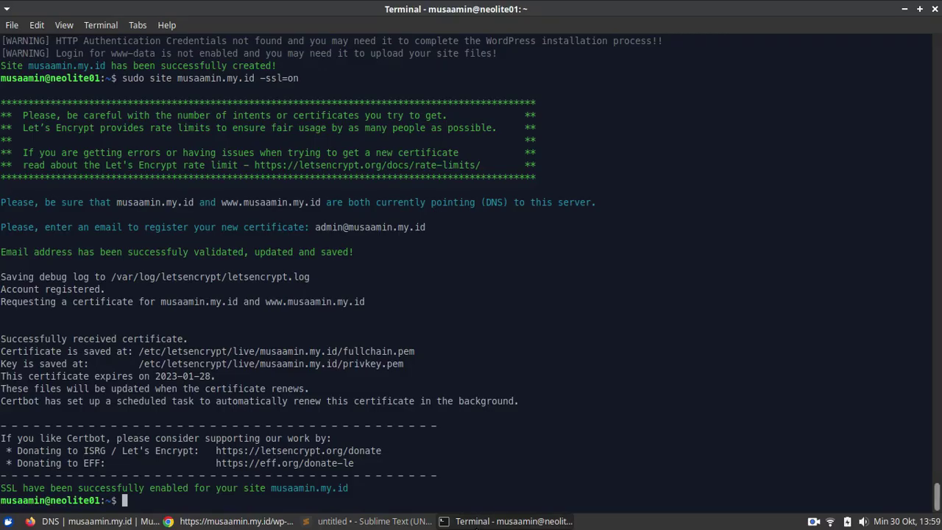
pyautogui.click(368, 521)
pyautogui.hotkey('ctrl', 'c')
pyautogui.click(478, 523)
pyautogui.click(307, 522)
pyautogui.click(478, 521)
pyautogui.rightClick(593, 221)
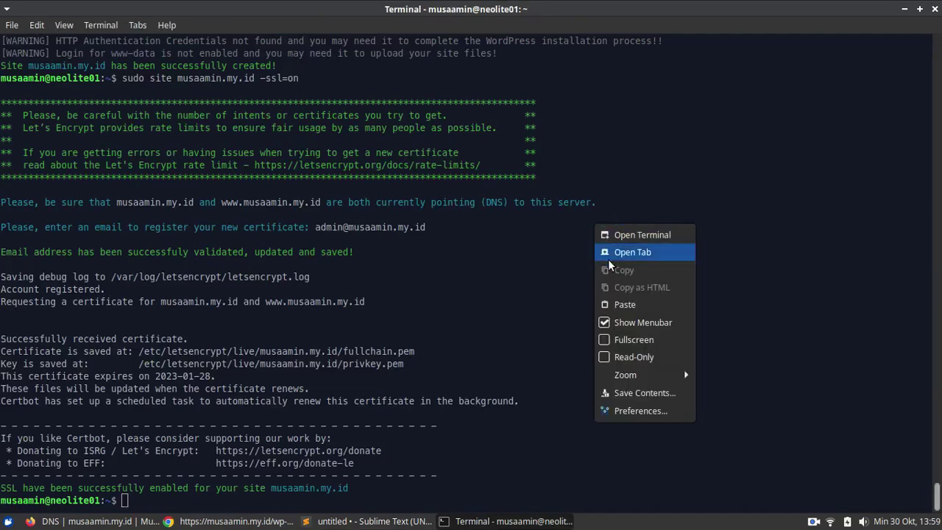
pyautogui.click(611, 303)
pyautogui.press('Return')
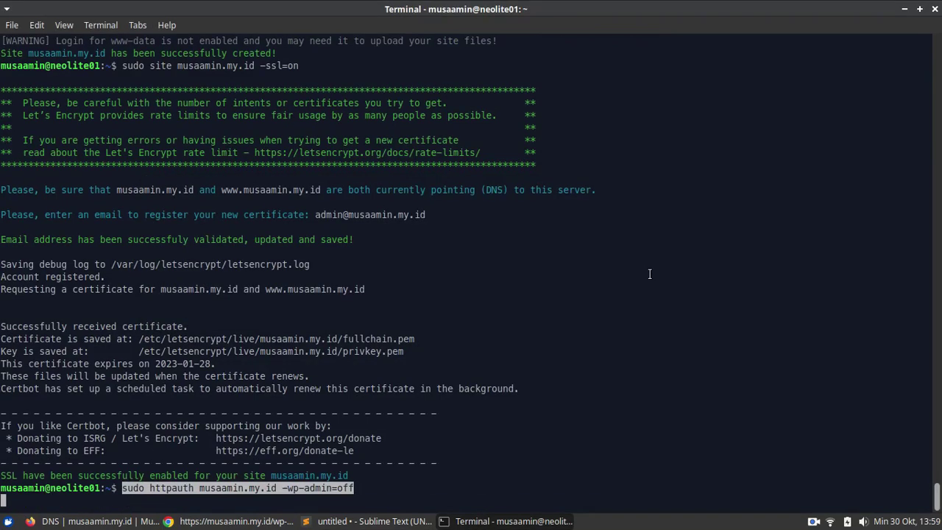
pyautogui.click(236, 521)
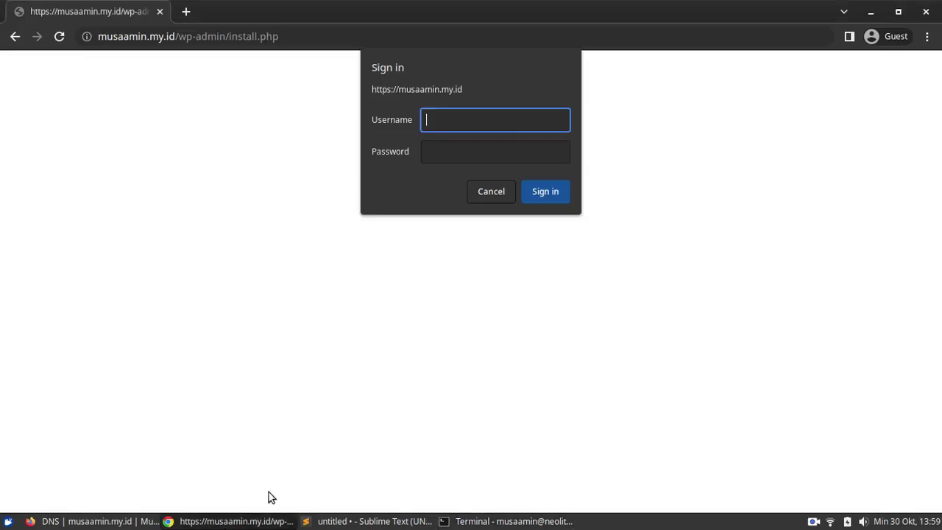
pyautogui.click(492, 193)
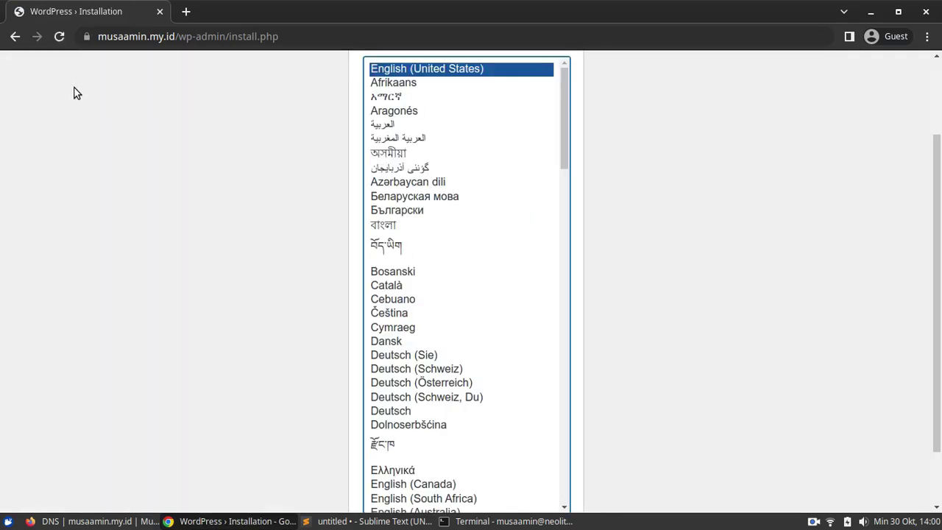
# - Continue with English, then enter site title 'Musa Amin' and username 'admin'
pyautogui.moveTo(940, 182); pyautogui.dragTo(939, 234)
pyautogui.click(556, 476)
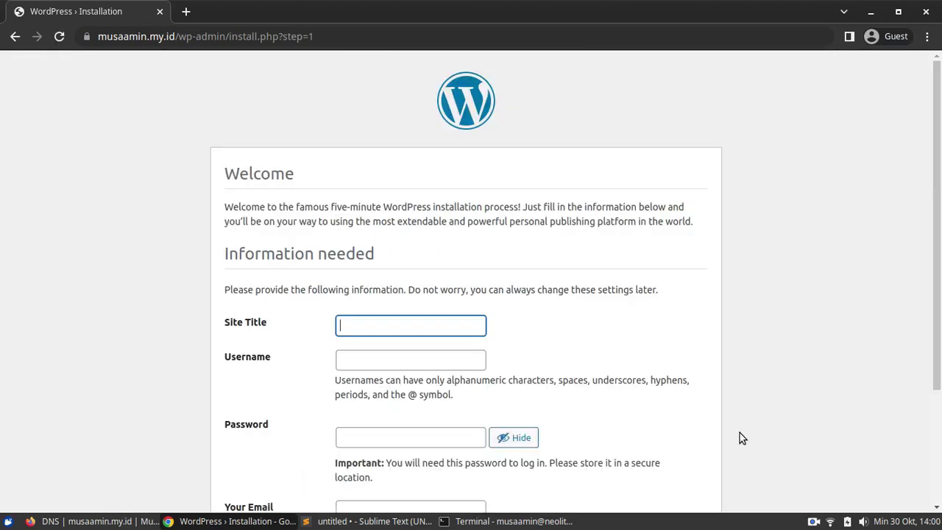
pyautogui.click(440, 321)
pyautogui.scroll(-4, 759, 236)
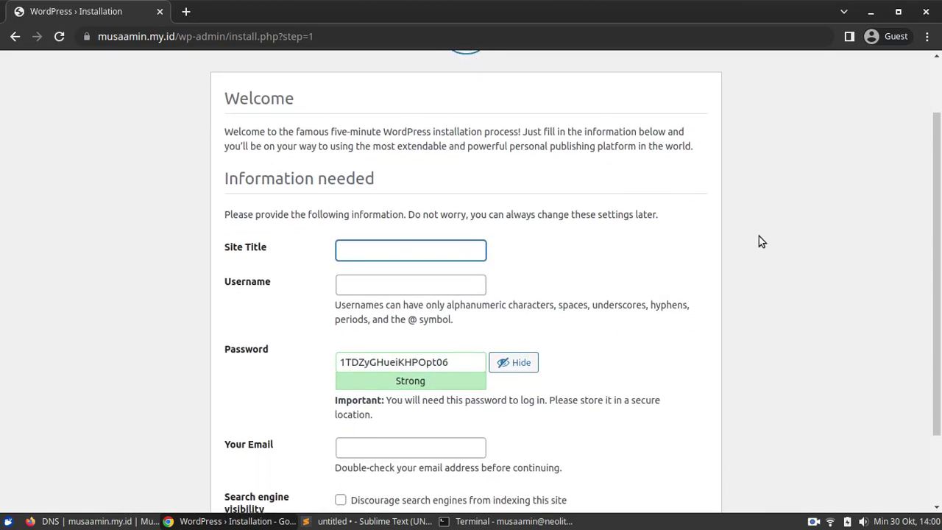
pyautogui.write('Musa Amin')
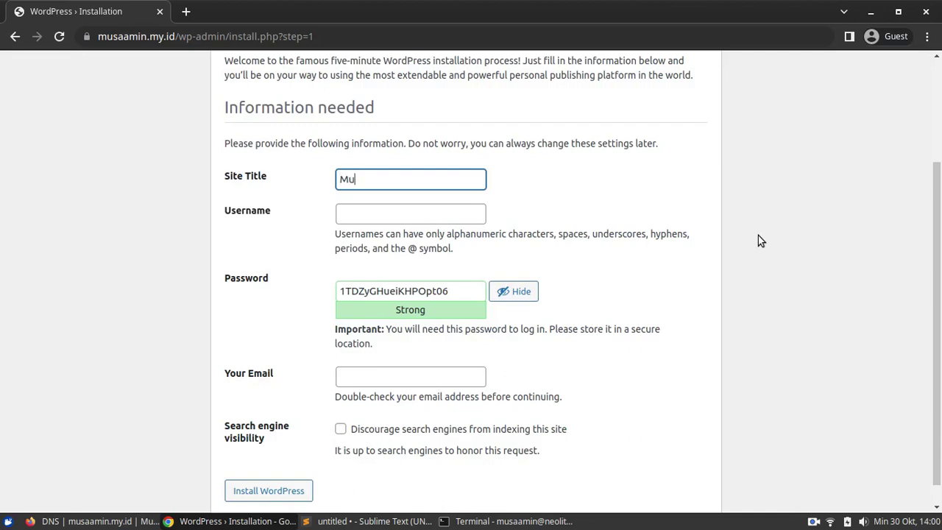
pyautogui.press('Tab')
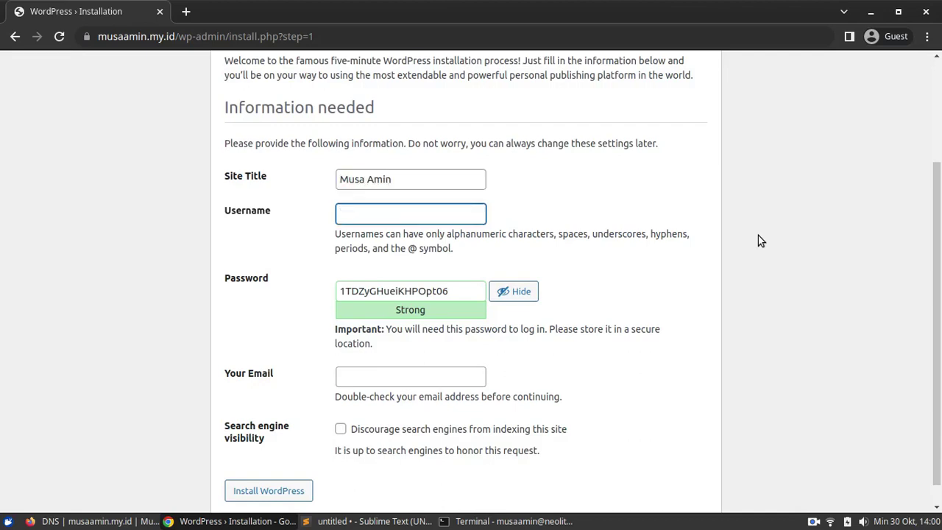
pyautogui.write('admin')
# - Set and confirm a weak admin password, enter the admin e-mail, and install WordPress
pyautogui.press('Tab')
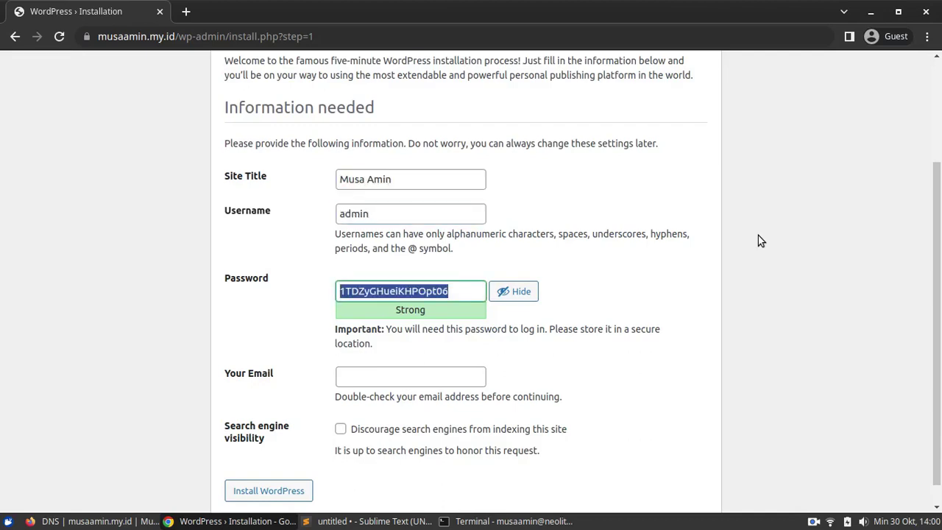
pyautogui.write('admins')
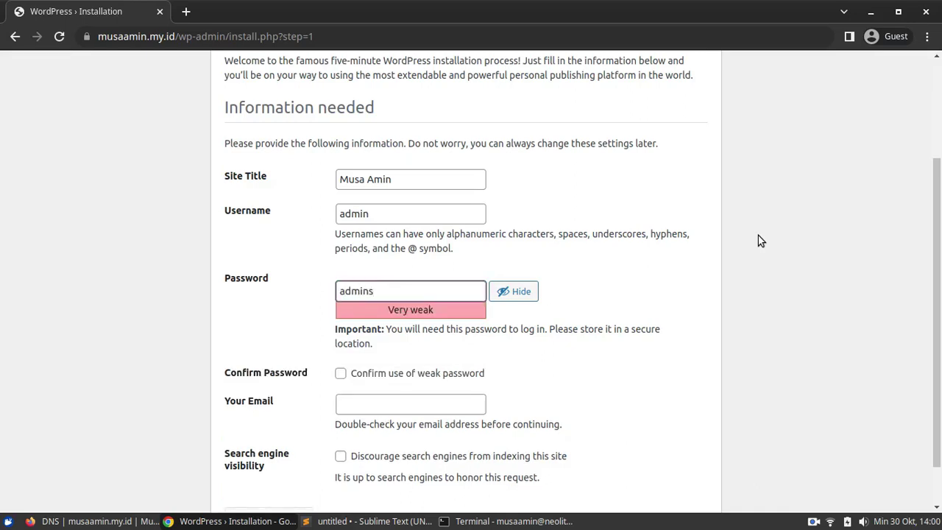
pyautogui.press('BackSpace')
pyautogui.write('123456')
pyautogui.press('Tab')
pyautogui.scroll(-1, 757, 241)
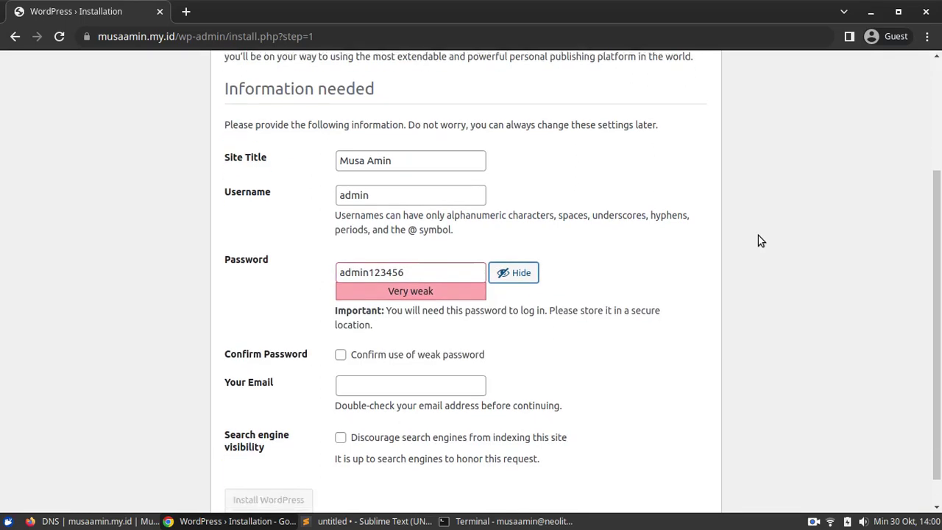
pyautogui.click(430, 376)
pyautogui.press('Tab')
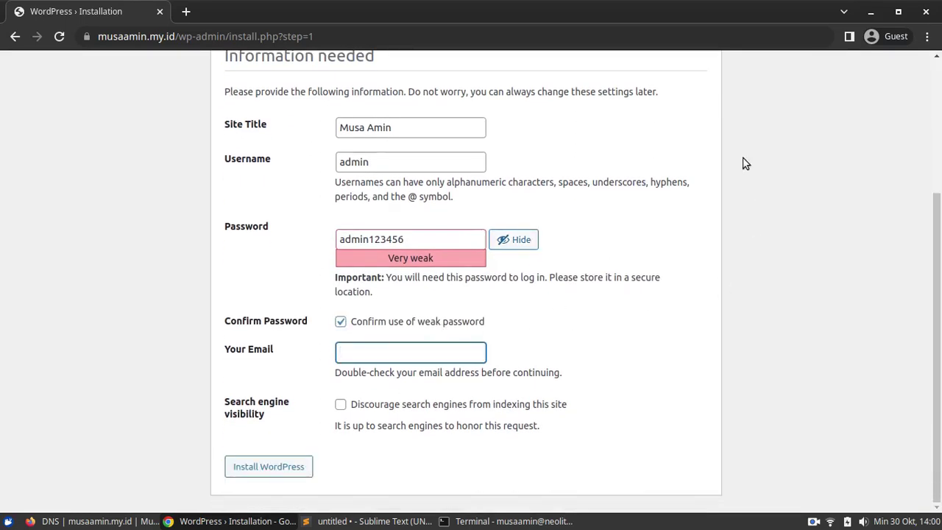
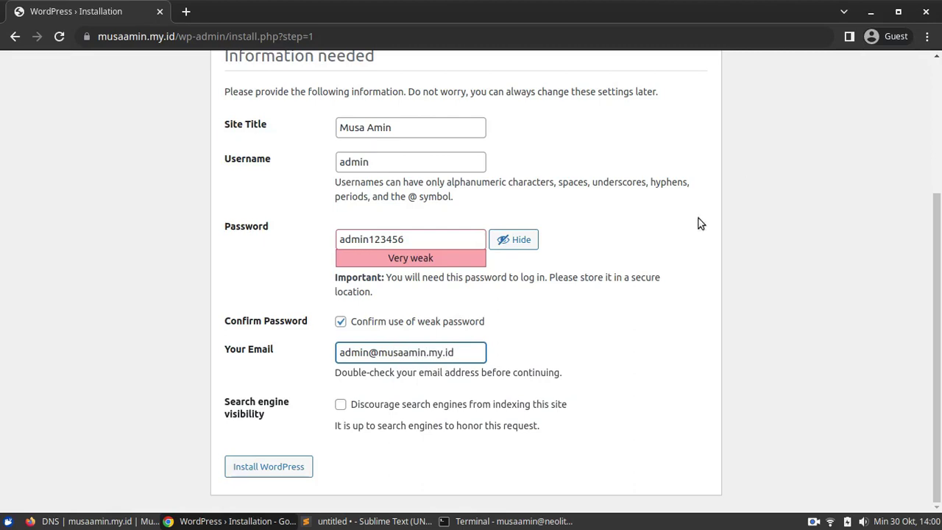
pyautogui.click(295, 469)
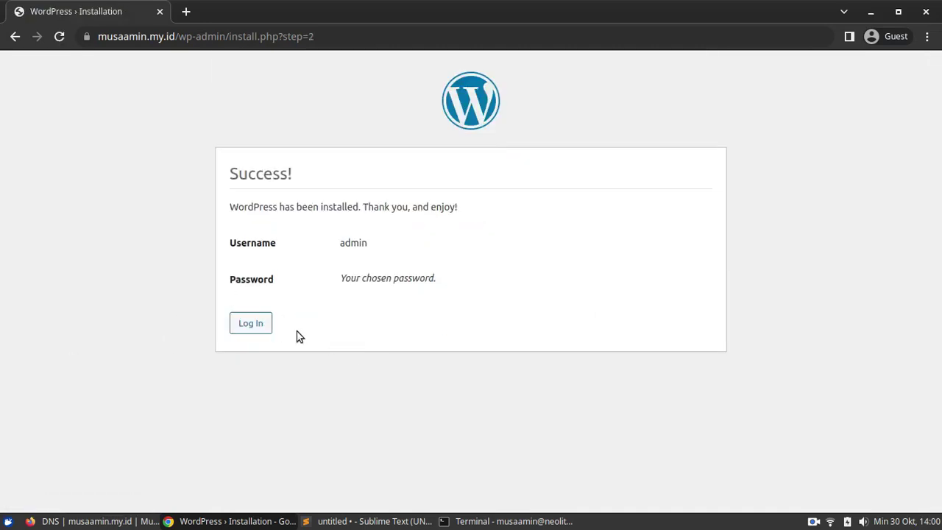
pyautogui.click(259, 328)
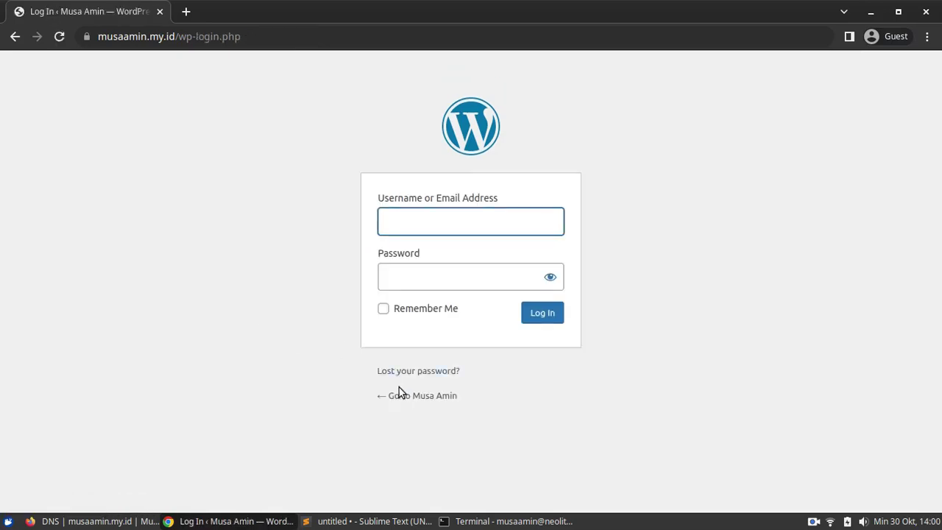
# - Open the site's front page in a first tab and view the Hello world! post
pyautogui.middleClick(404, 396)
pyautogui.moveTo(263, 13); pyautogui.dragTo(154, 13)
pyautogui.scroll(-3, 332, 221)
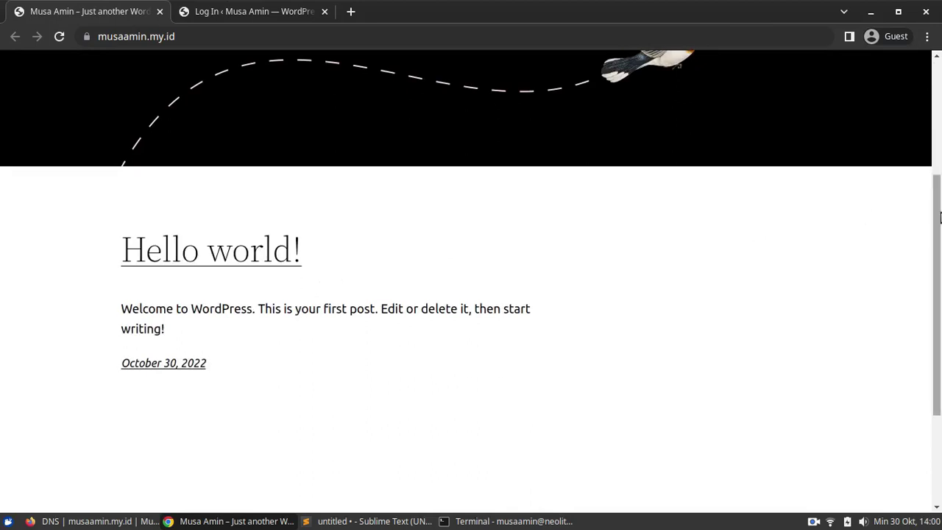
pyautogui.scroll(3, 331, 331)
pyautogui.click(271, 467)
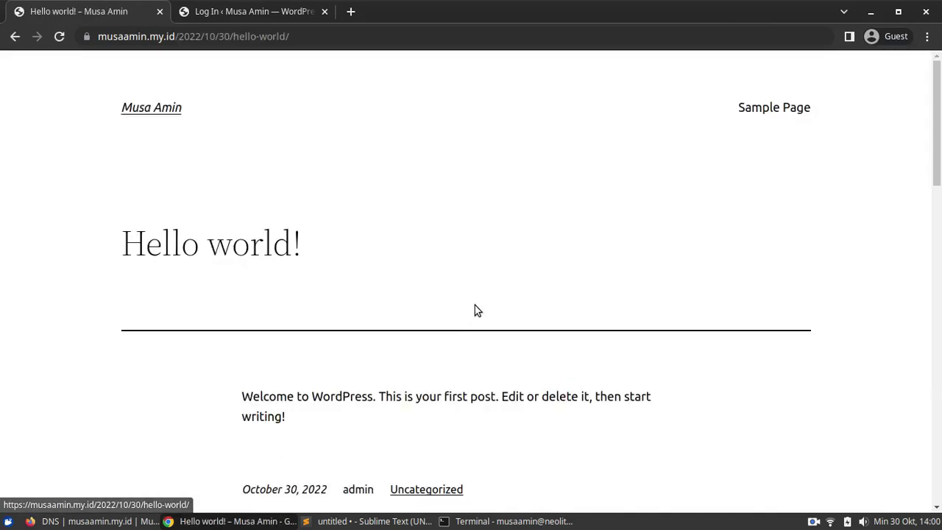
pyautogui.click(160, 109)
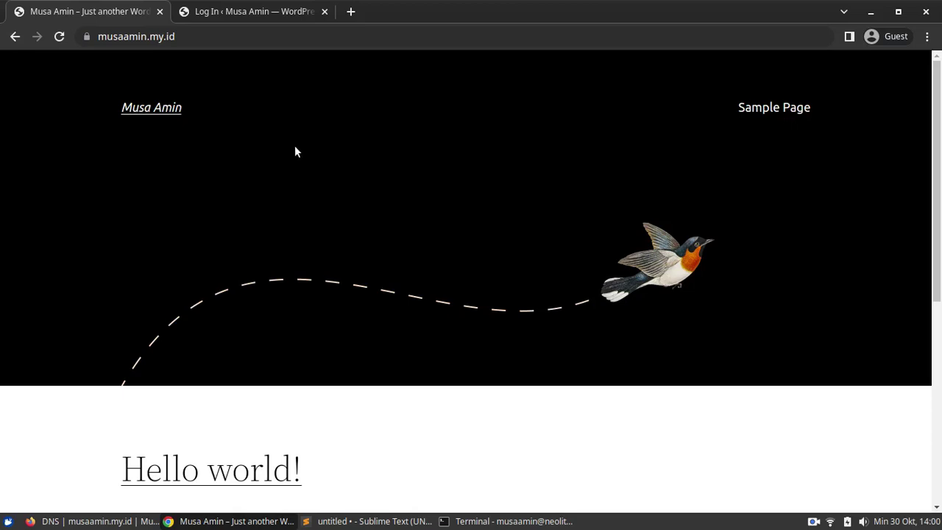
# - Log in to WordPress as admin with the account password
pyautogui.click(294, 9)
pyautogui.click(425, 204)
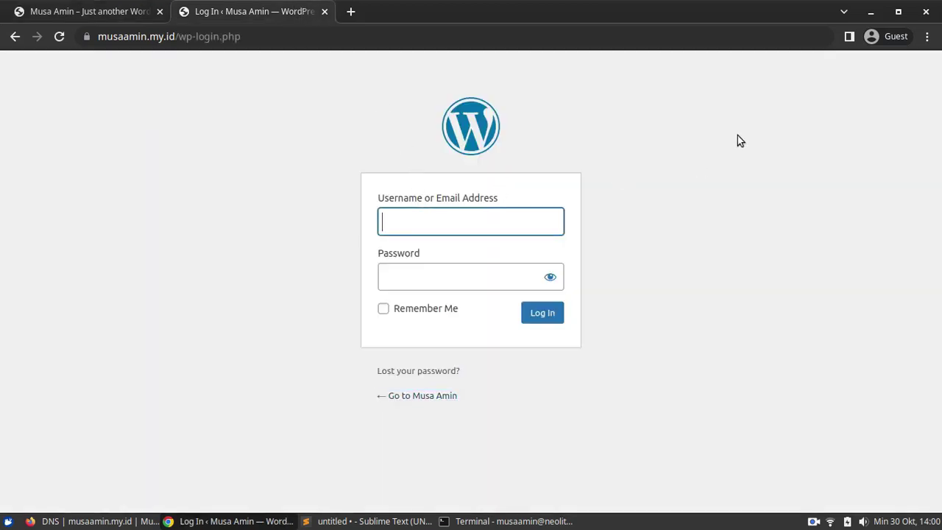
pyautogui.write('admin')
pyautogui.press('Tab')
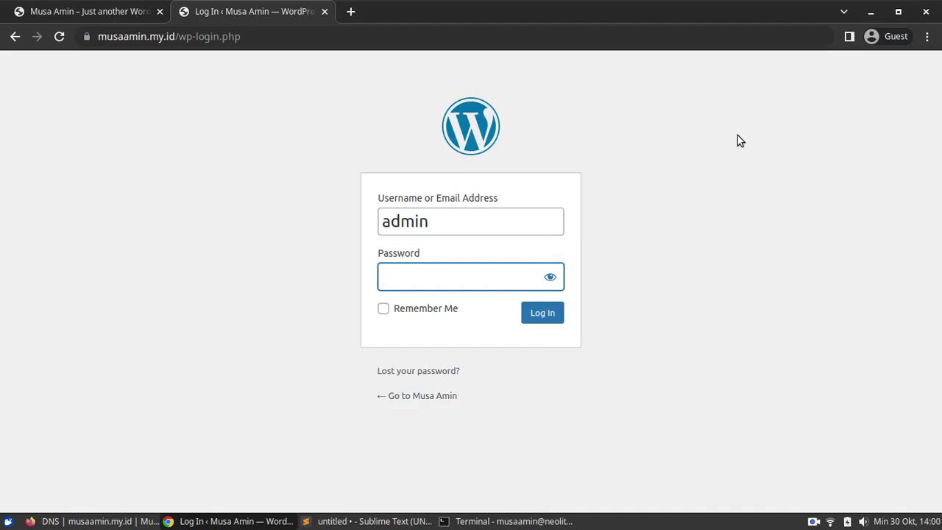
pyautogui.write('••••')
pyautogui.hotkey('ctrl', 'a')
pyautogui.write('•••••••••••')
pyautogui.press('Return')
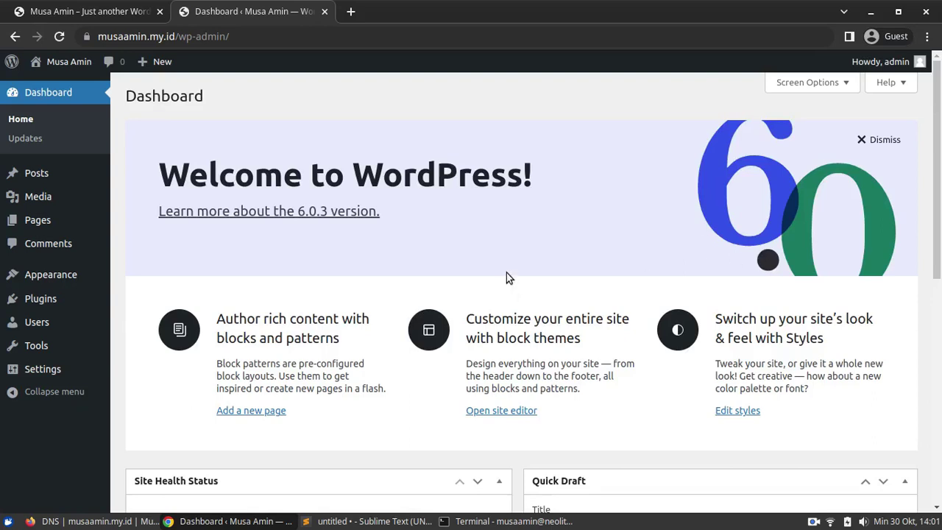
# - Set the permalink structure to Post name and save the changes
pyautogui.moveTo(69, 368)
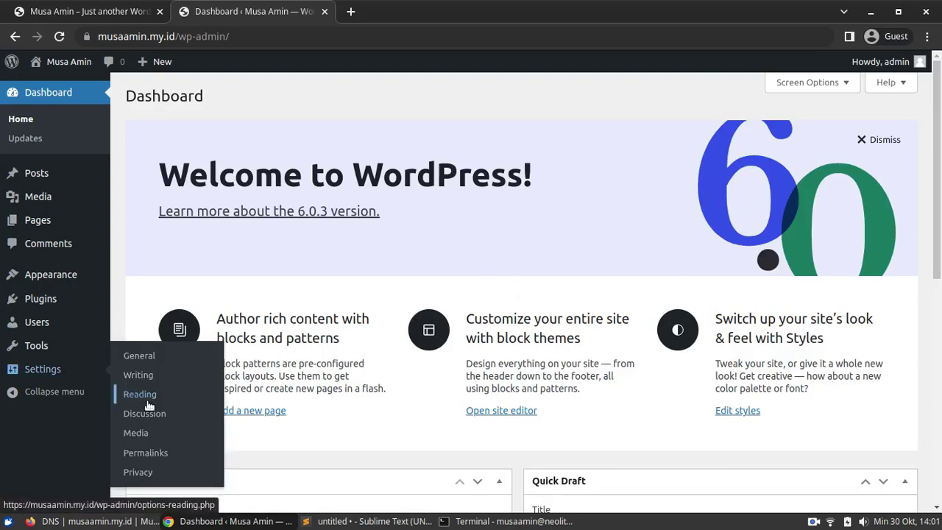
pyautogui.click(162, 454)
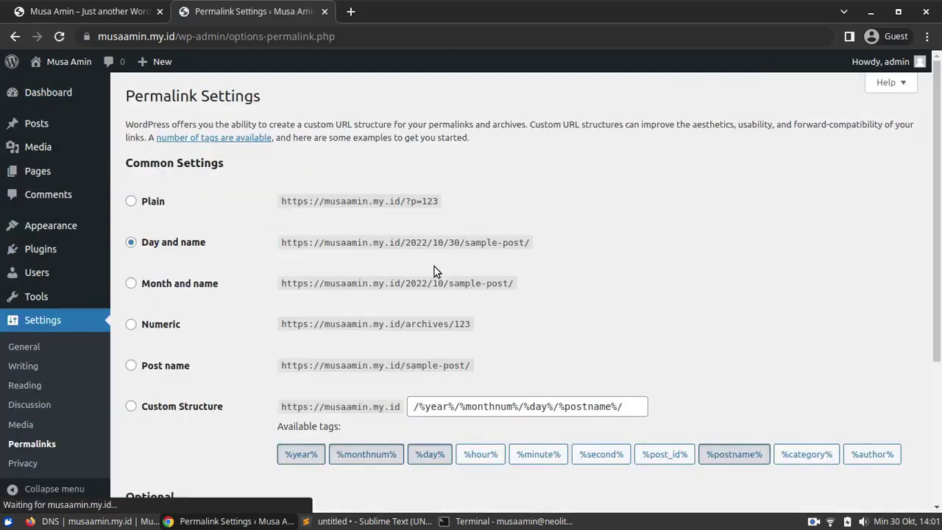
pyautogui.scroll(-3, 439, 269)
pyautogui.click(174, 259)
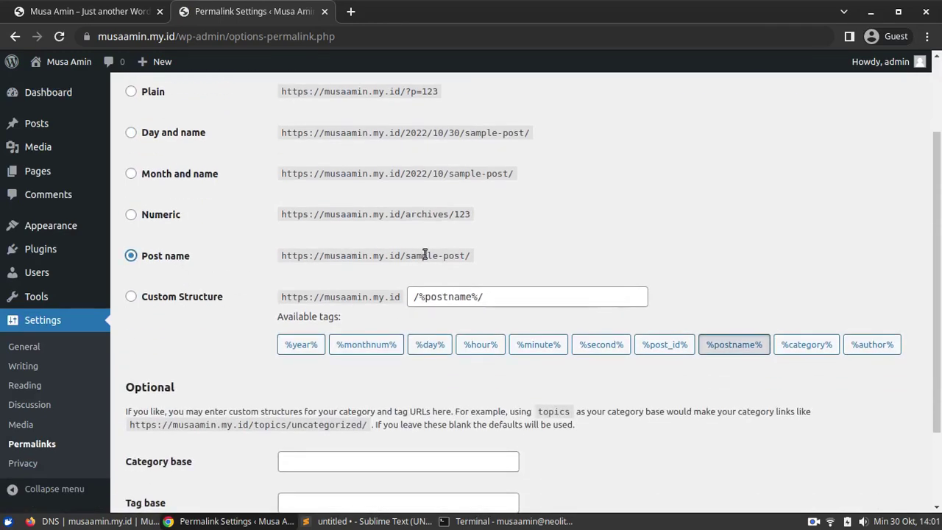
pyautogui.scroll(-3, 420, 254)
pyautogui.click(160, 440)
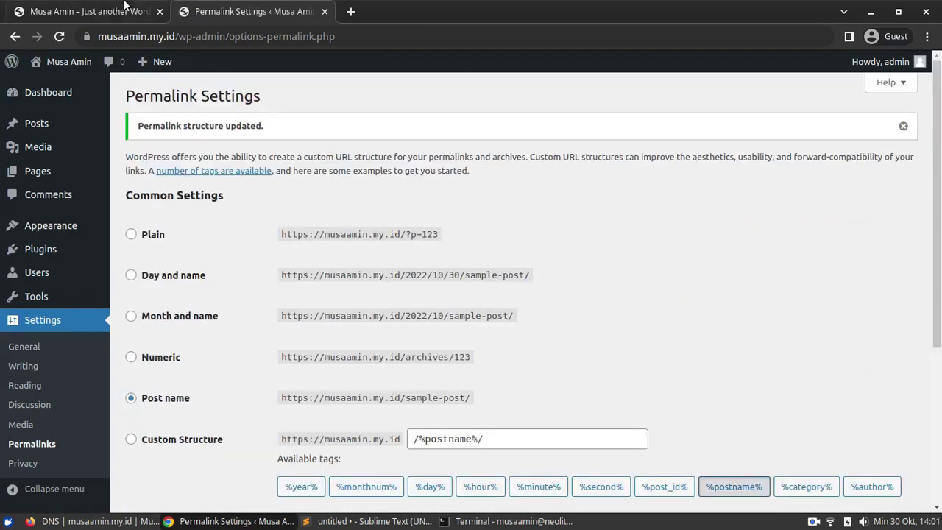
# - Reload the site and check that Hello world! opens at /hello-world/
pyautogui.click(83, 12)
pyautogui.click(58, 36)
pyautogui.scroll(-3, 199, 297)
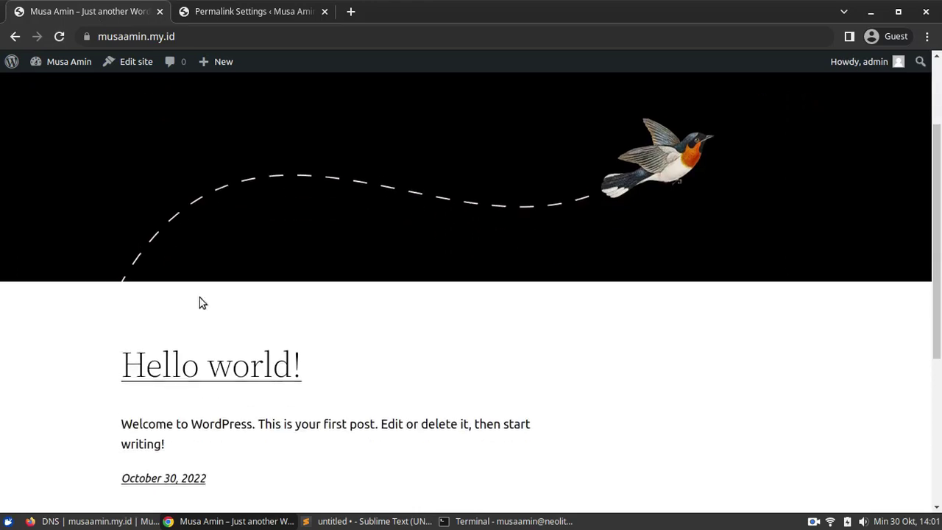
pyautogui.click(186, 364)
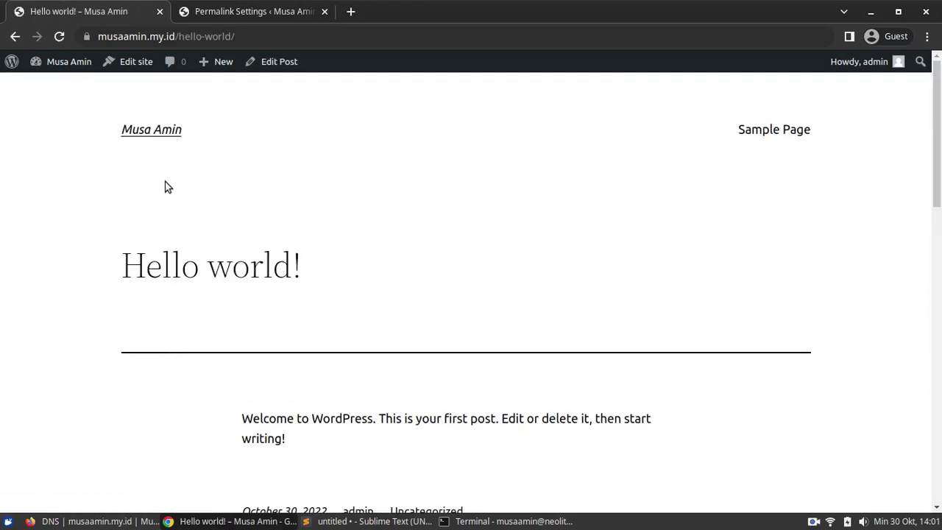
pyautogui.click(150, 129)
pyautogui.click(264, 11)
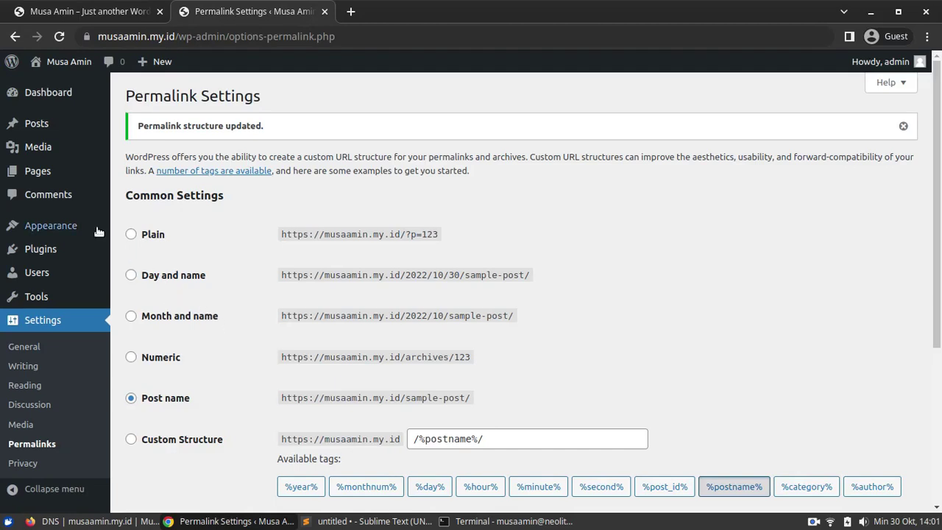
# - Delete the installed Twenty Twenty-One theme
pyautogui.moveTo(72, 225)
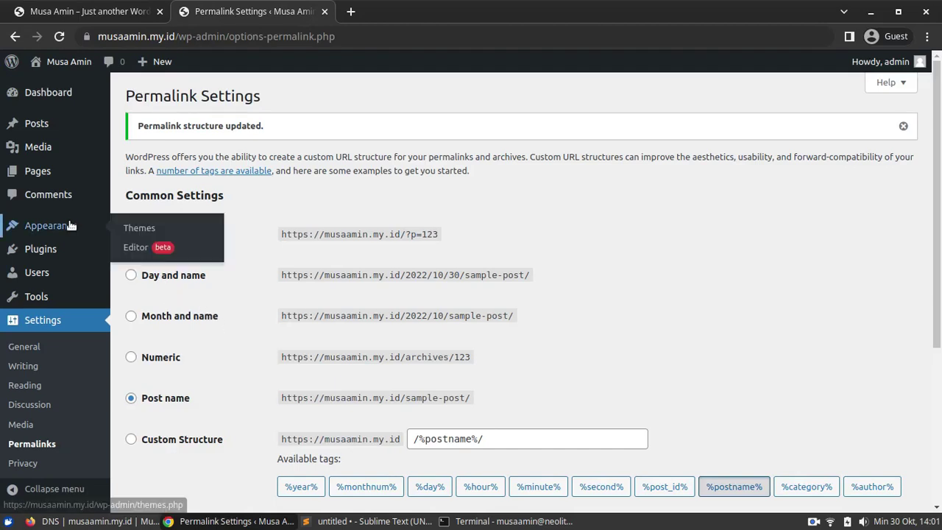
pyautogui.click(139, 228)
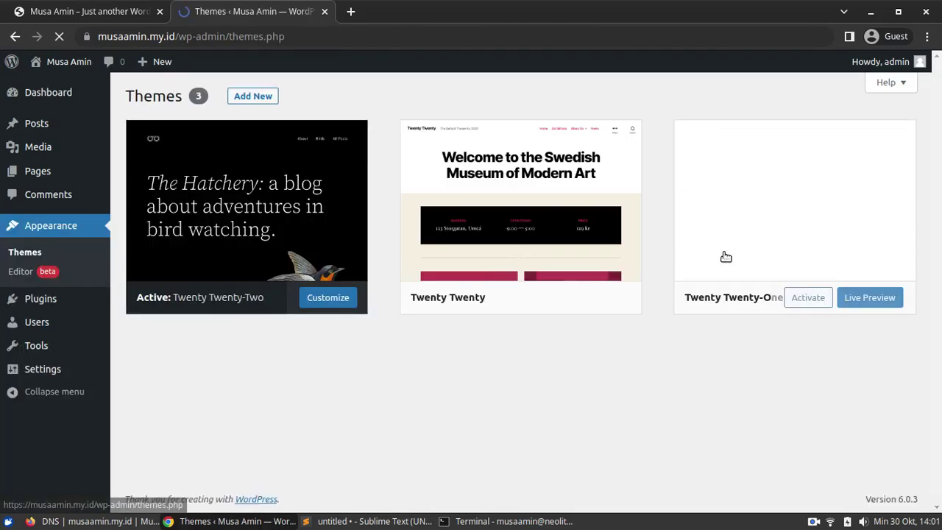
pyautogui.click(796, 213)
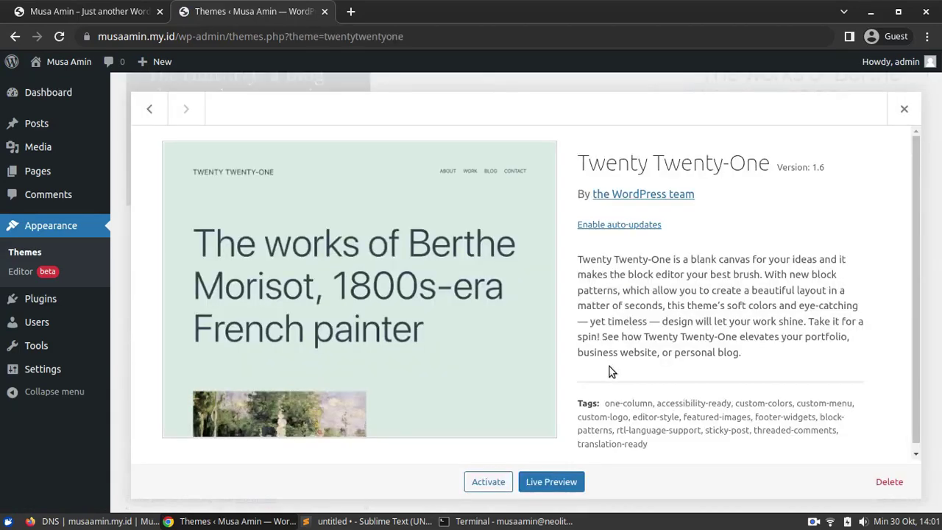
pyautogui.click(889, 481)
pyautogui.click(571, 145)
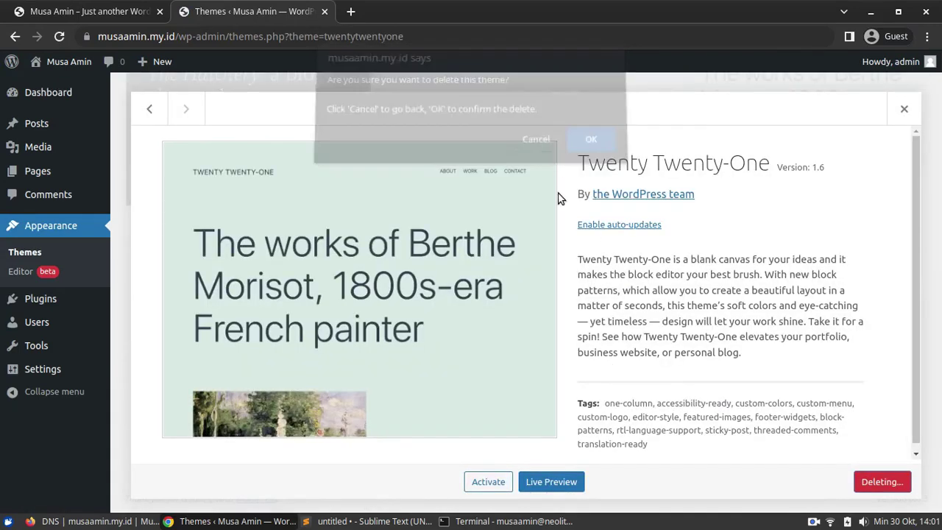
# - Install and activate a fresh Twenty Twenty-One theme, then reload the site to view it
pyautogui.click(252, 95)
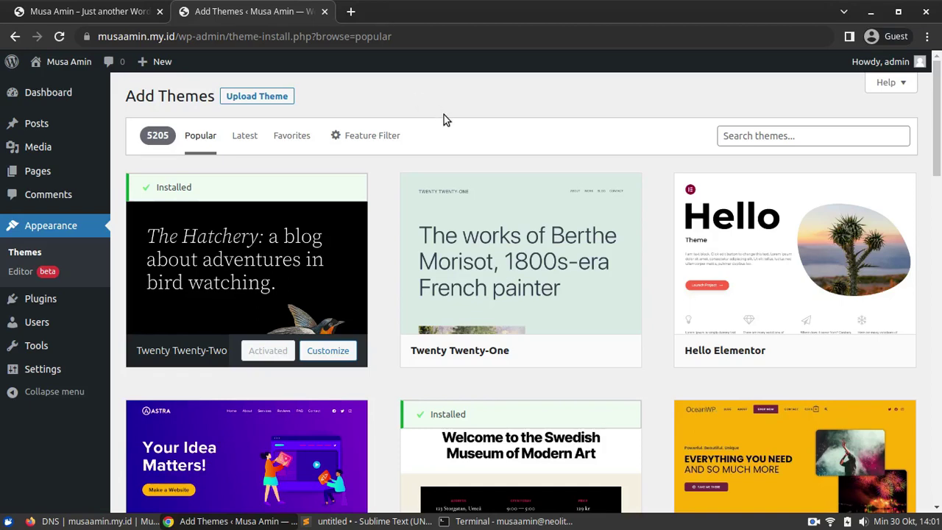
pyautogui.click(556, 356)
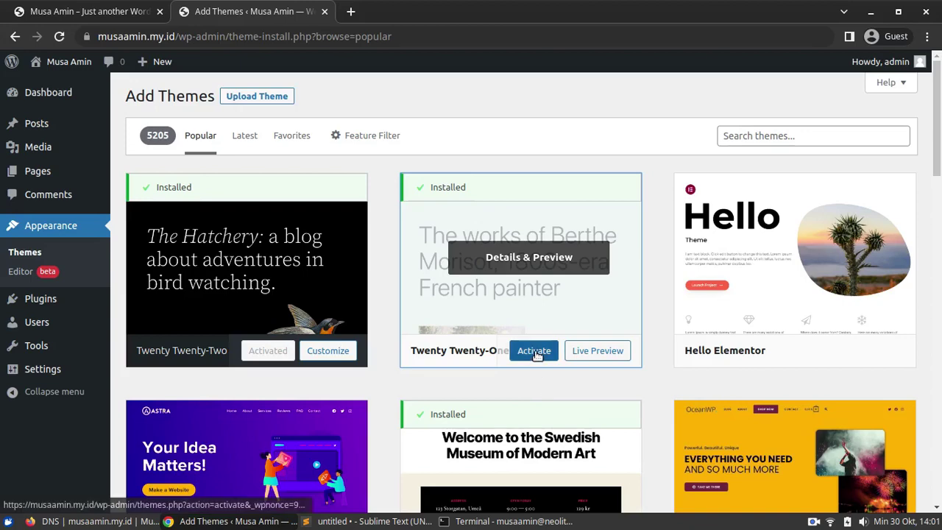
pyautogui.click(536, 350)
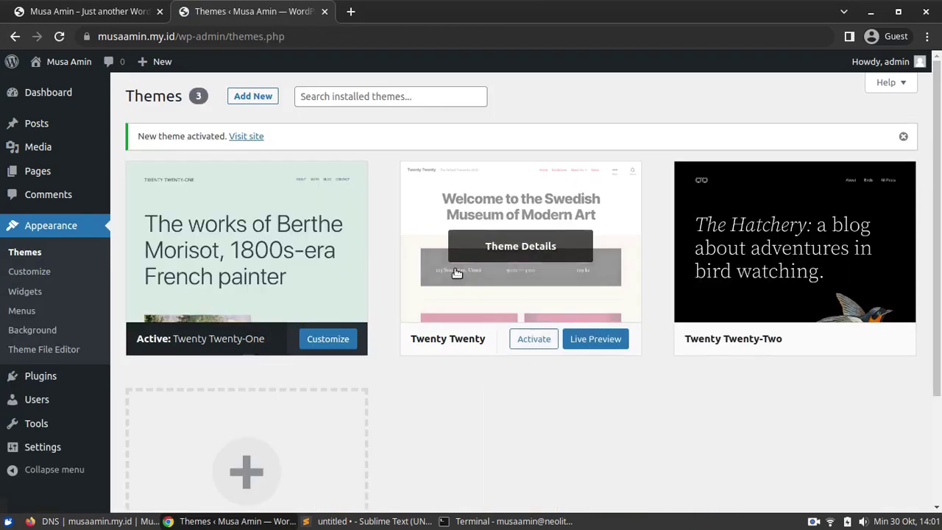
pyautogui.click(109, 17)
pyautogui.click(59, 36)
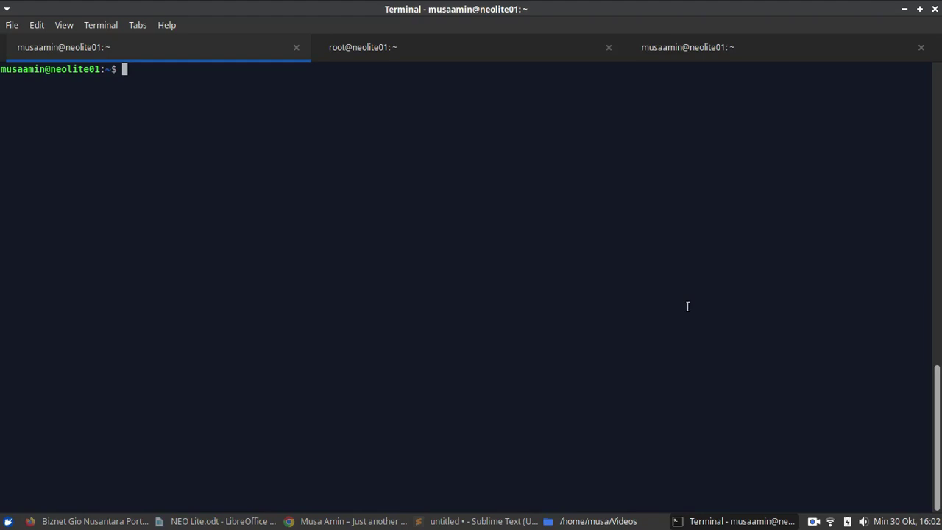
# - Scroll through the root@neolite01 bench.sh report showing 509.7 MB/s average I/O
pyautogui.click(474, 521)
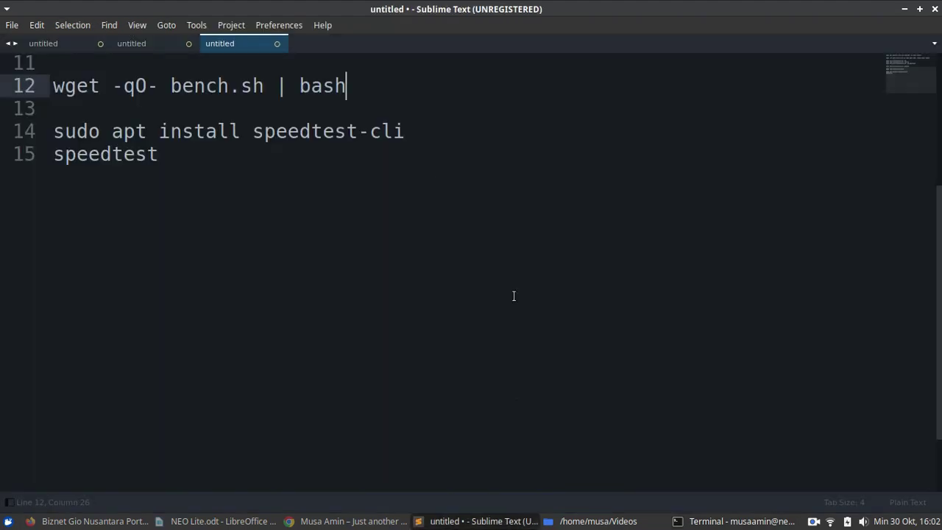
pyautogui.click(731, 521)
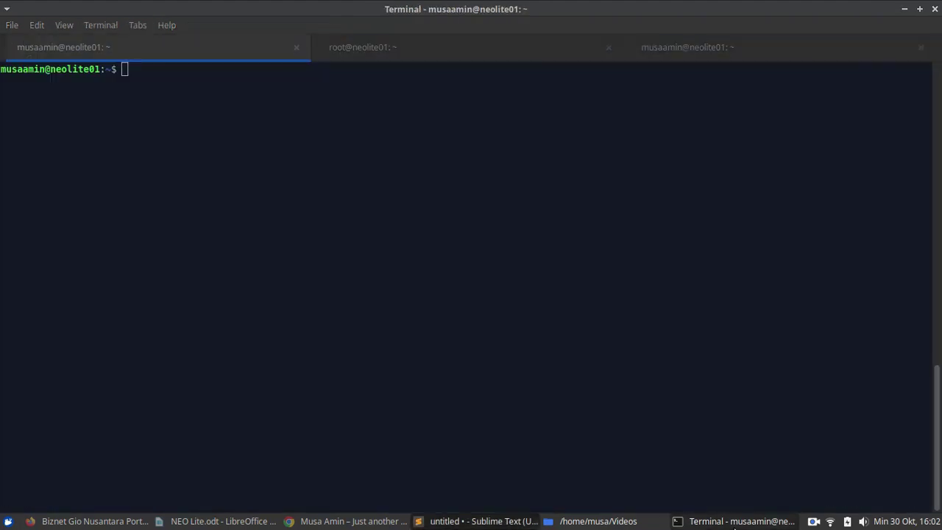
pyautogui.click(456, 50)
pyautogui.moveTo(940, 340); pyautogui.dragTo(941, 207)
pyautogui.moveTo(941, 243); pyautogui.dragTo(940, 340)
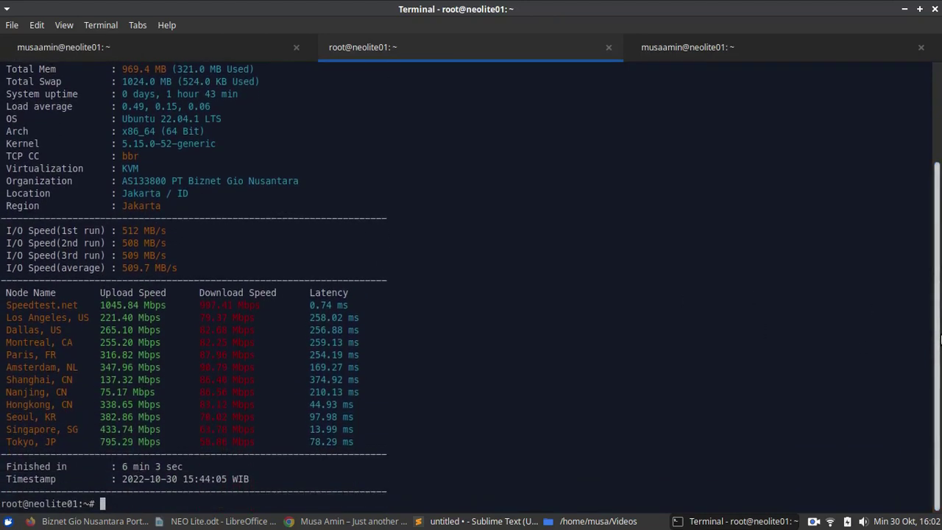
pyautogui.scroll(4, 625, 287)
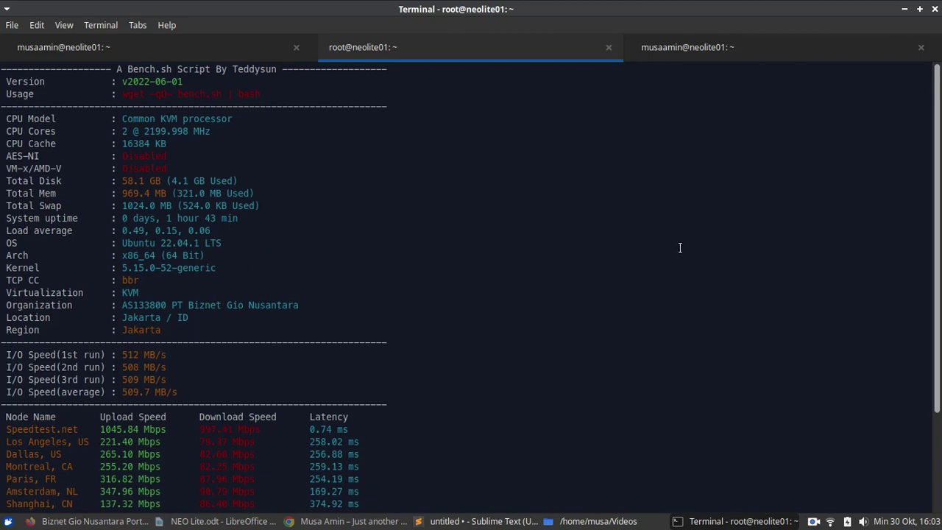
pyautogui.scroll(-3, 940, 300)
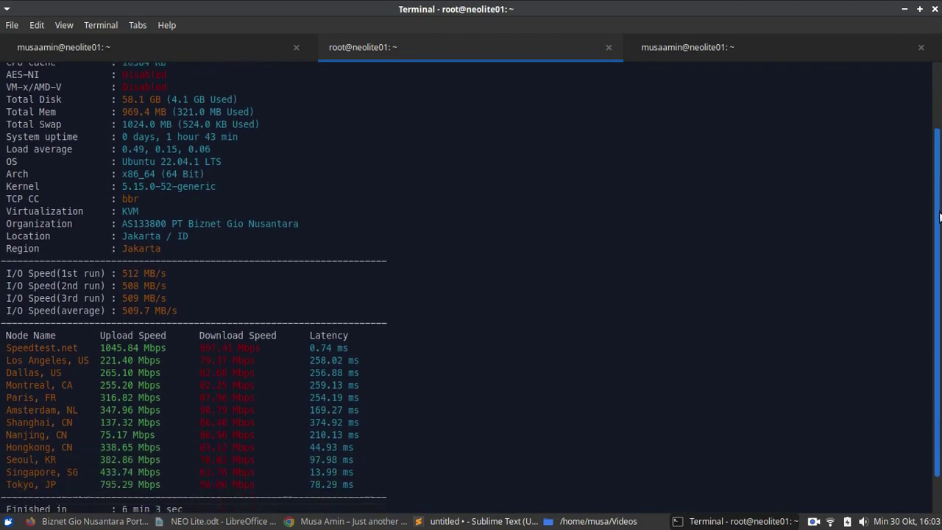